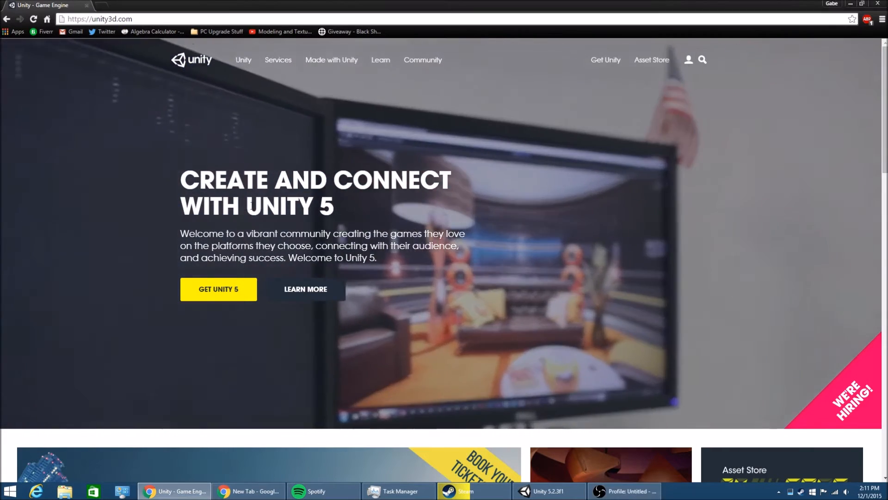
# Look over the Unity 5 home page and its unity3d.com address
pyautogui.moveTo(253, 207)
pyautogui.mouseDown()
pyautogui.moveTo(340, 207)
pyautogui.moveTo(253, 209)
pyautogui.mouseUp()
pyautogui.click(351, 207)
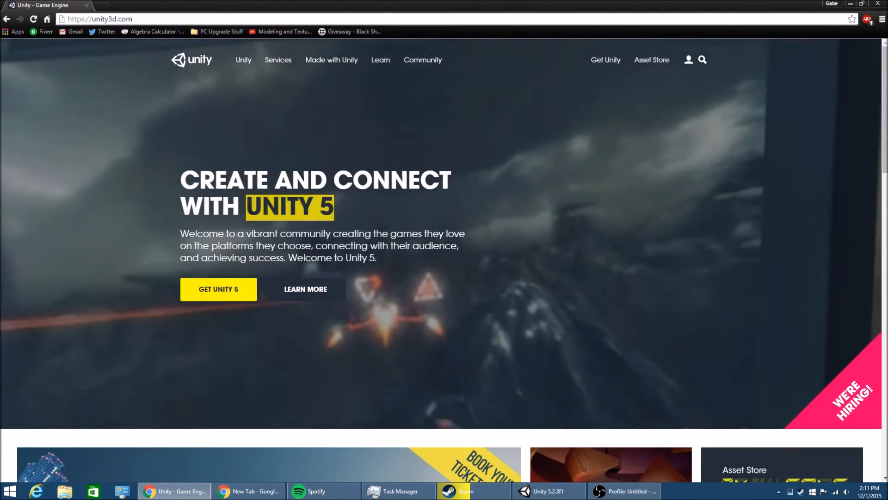
pyautogui.click(253, 111)
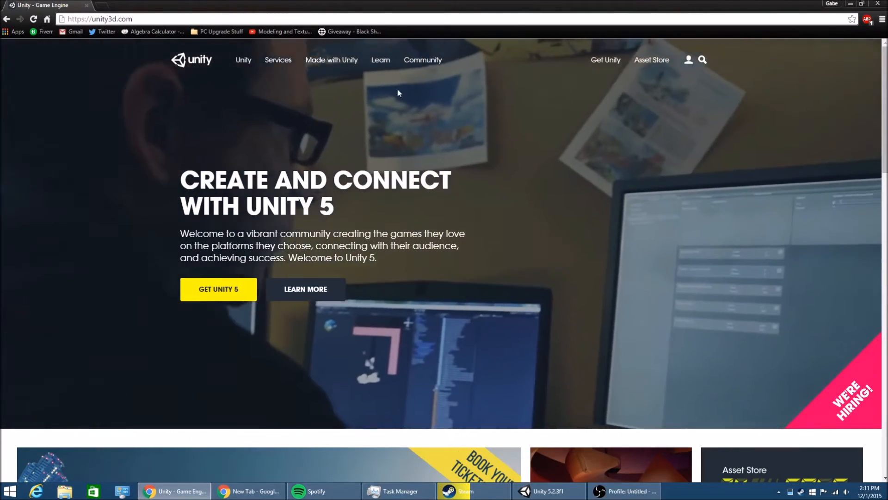
pyautogui.scroll(-6, 371, 123)
pyautogui.scroll(6, 353, 144)
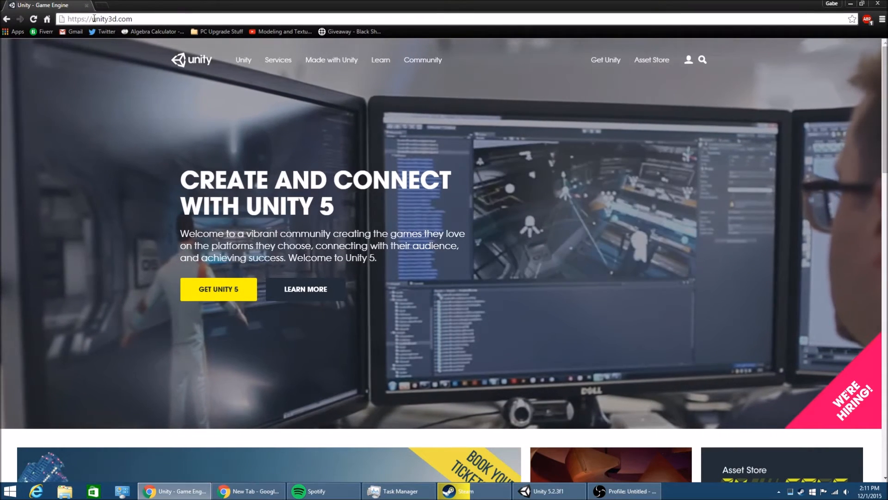
pyautogui.click(145, 19)
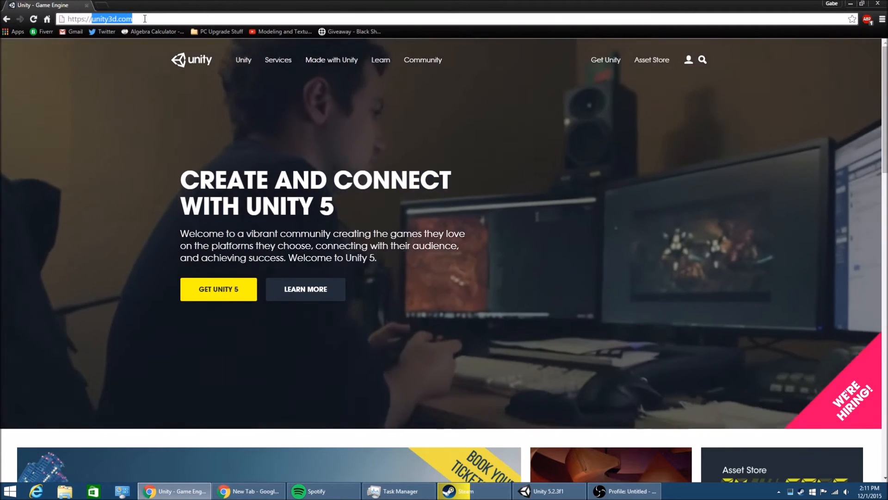
pyautogui.moveTo(140, 19); pyautogui.dragTo(49, 23)
pyautogui.click(211, 309)
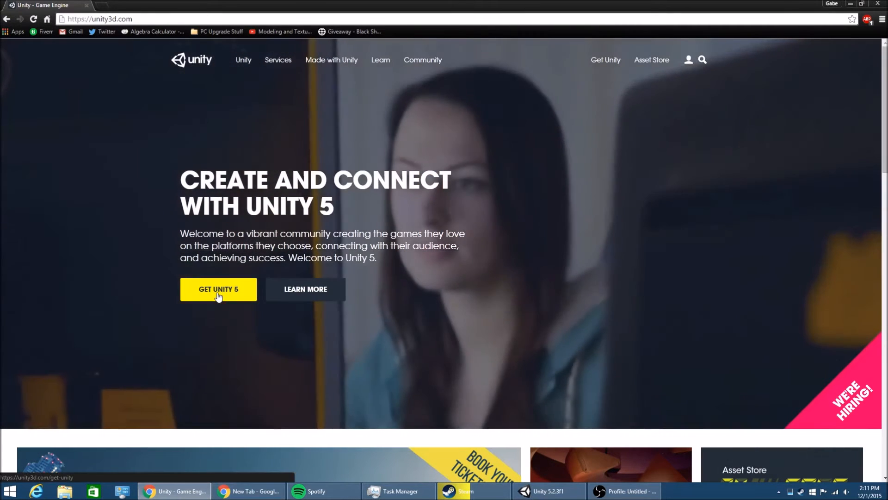
# Open the free Personal Edition download page for Unity 5 and check the version offered
pyautogui.click(218, 290)
pyautogui.scroll(-3, 209, 292)
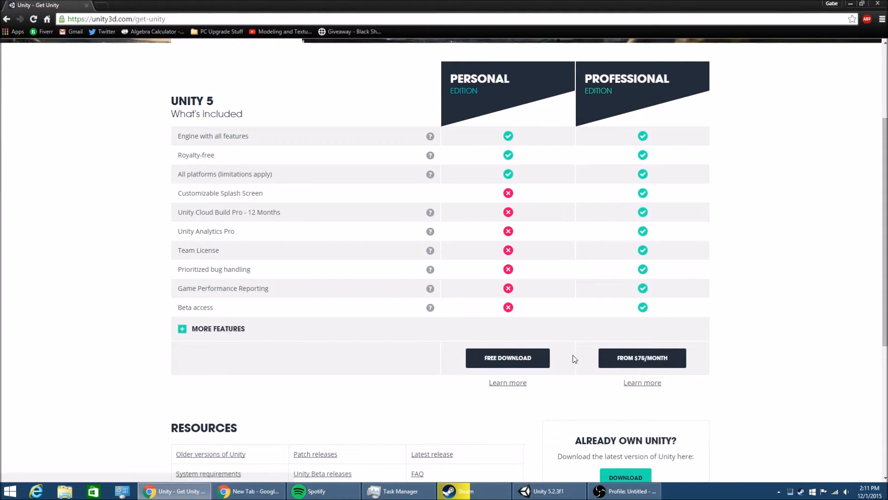
pyautogui.click(499, 359)
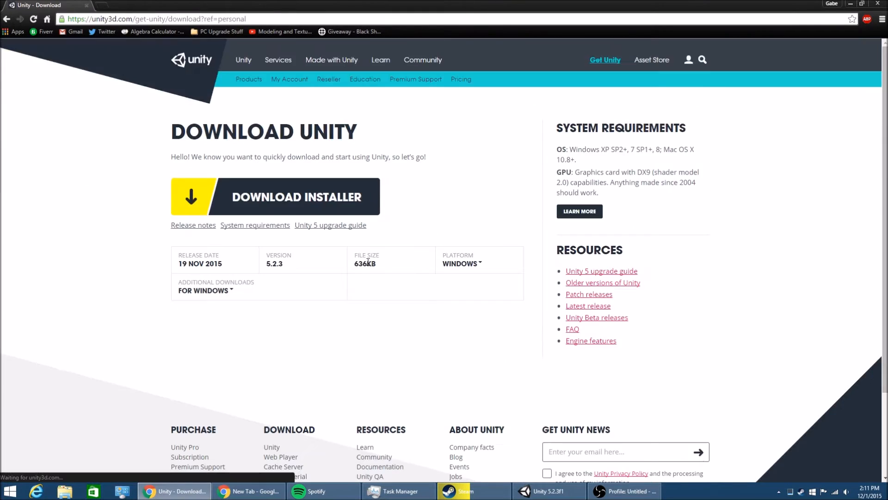
pyautogui.moveTo(267, 264)
pyautogui.mouseDown()
pyautogui.moveTo(288, 264)
pyautogui.moveTo(266, 265)
pyautogui.mouseUp()
pyautogui.click(267, 265)
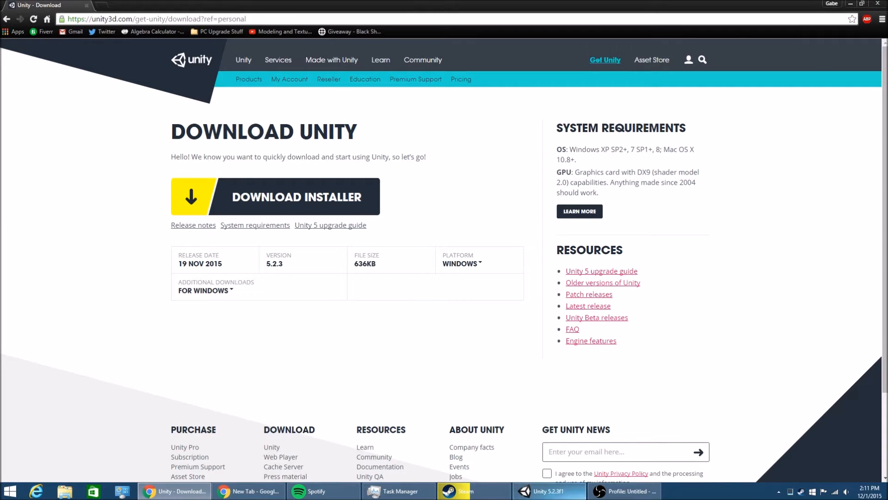
# Switch to the Unity 5.2.3f1 launcher and show its list of projects
pyautogui.click(848, 3)
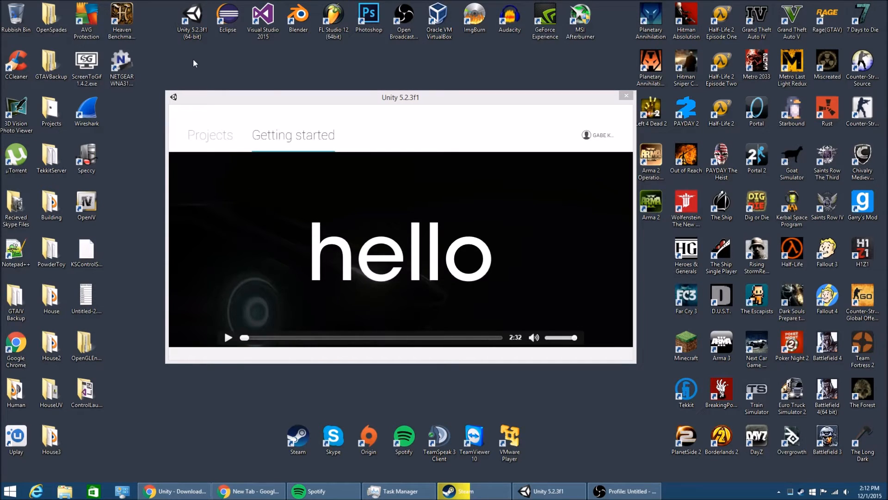
pyautogui.moveTo(425, 96); pyautogui.dragTo(415, 95)
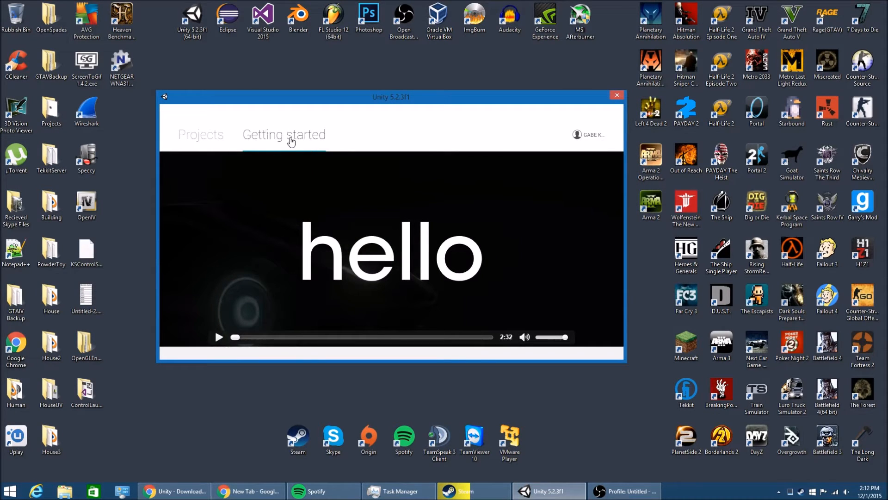
pyautogui.click(222, 137)
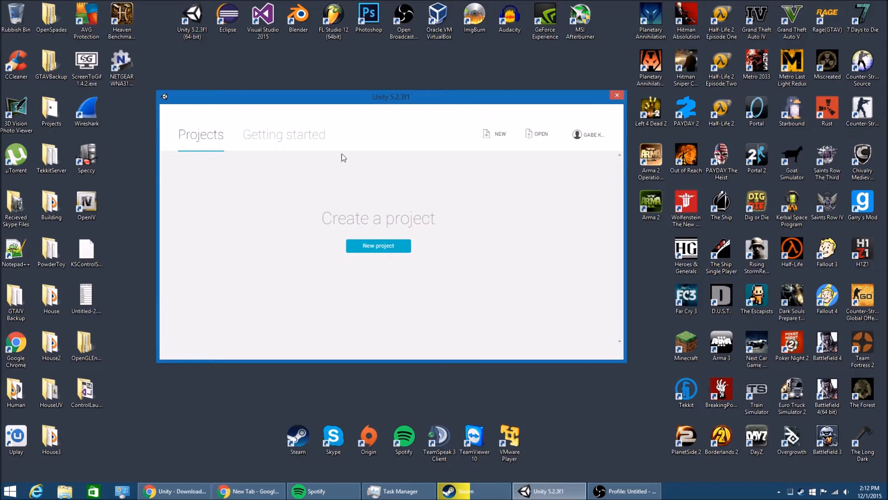
pyautogui.moveTo(381, 105); pyautogui.dragTo(379, 103)
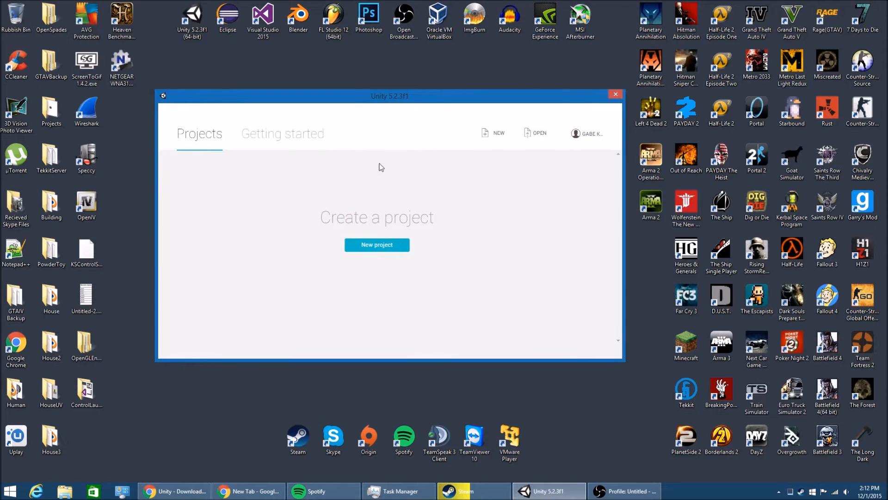
# Start a new project and set its location to the Desktop folder
pyautogui.click(375, 251)
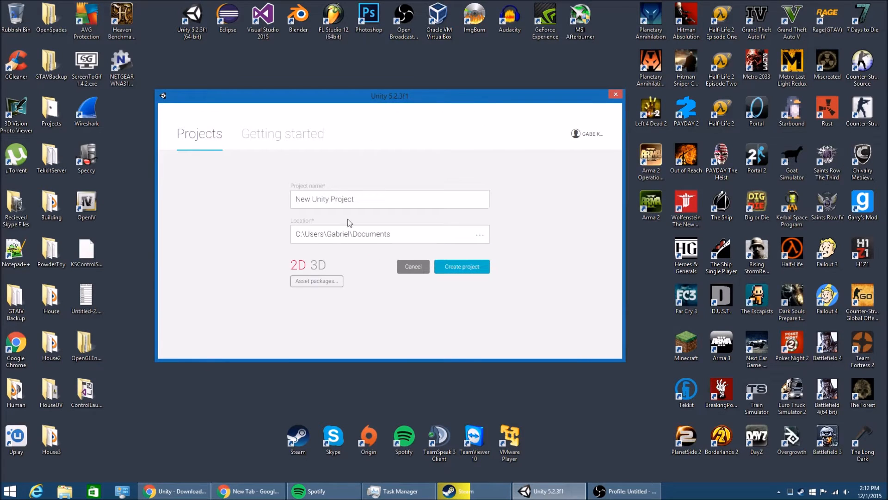
pyautogui.doubleClick(390, 233)
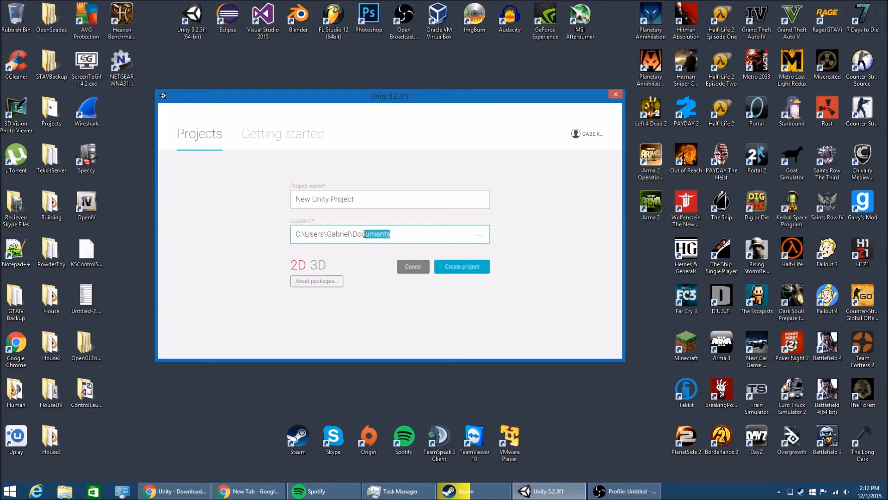
pyautogui.write('Desktp')
# Create a desktop folder named Unity Tutorial and place it below the launcher window
pyautogui.rightClick(147, 184)
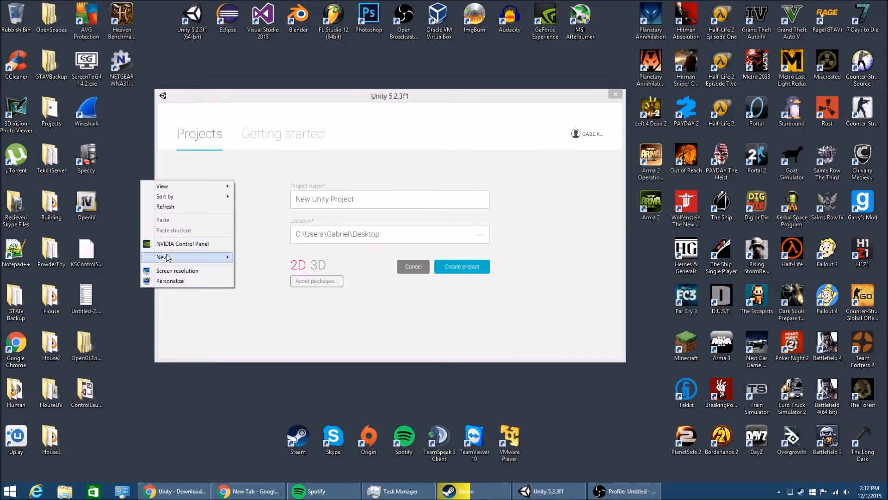
pyautogui.moveTo(167, 258)
pyautogui.click(255, 256)
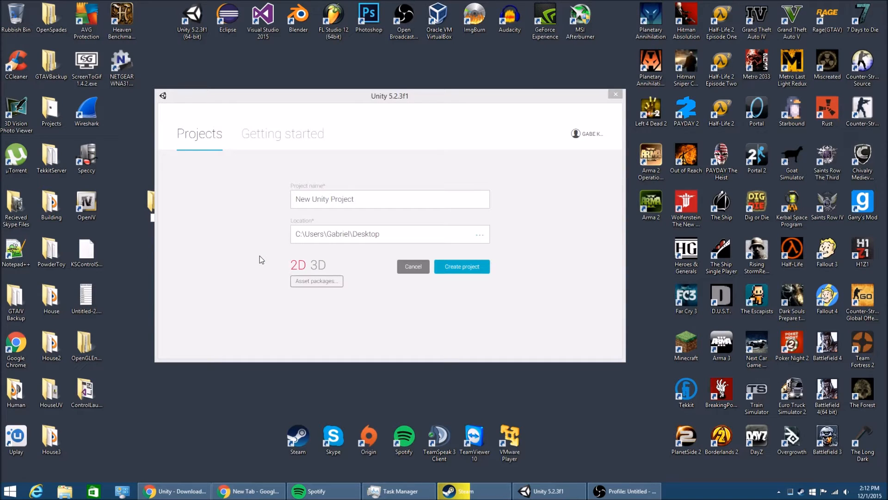
pyautogui.write('Unity Tutorial')
pyautogui.press('Return')
pyautogui.moveTo(150, 204); pyautogui.dragTo(149, 408)
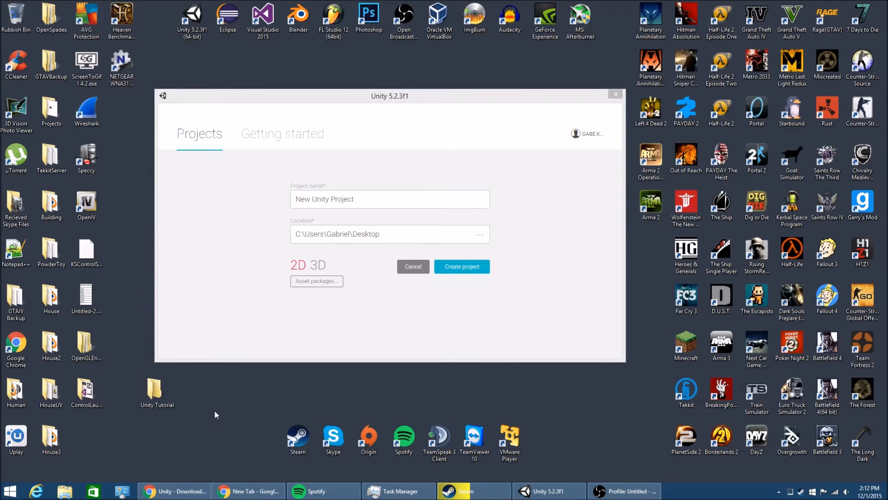
# Set the project location to the Unity Tutorial folder on the Desktop
pyautogui.click(479, 235)
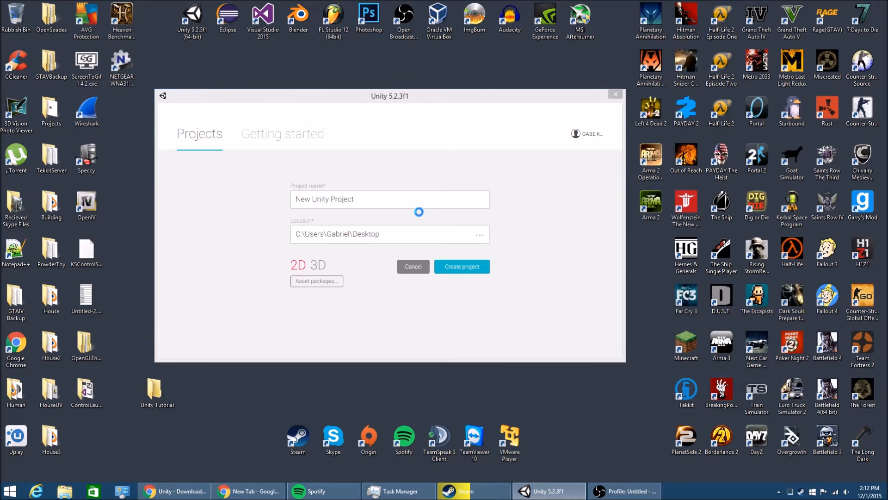
pyautogui.click(196, 169)
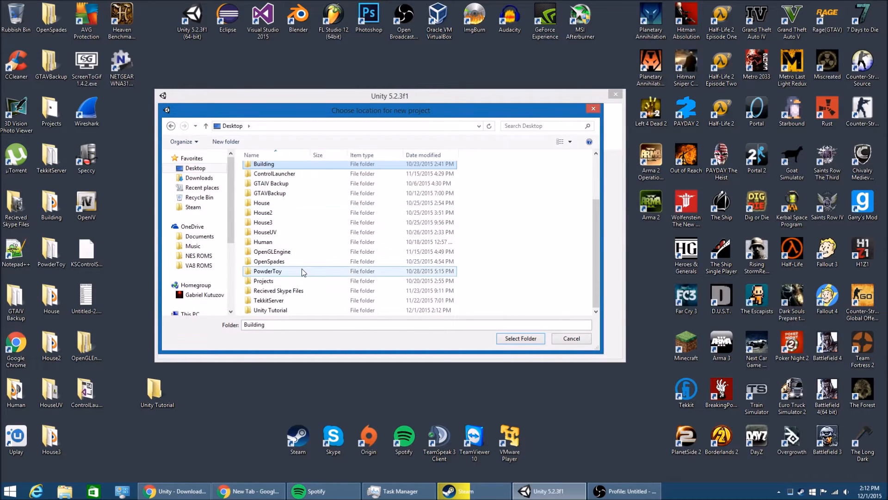
pyautogui.doubleClick(291, 310)
pyautogui.click(538, 338)
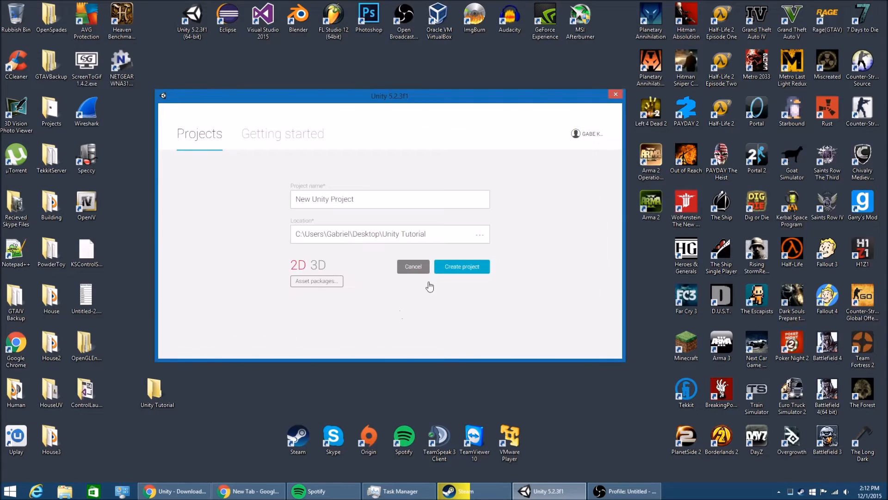
# Create the project as 3D with the name Unity Youtube Tutorial
pyautogui.click(316, 268)
pyautogui.moveTo(355, 200); pyautogui.dragTo(340, 205)
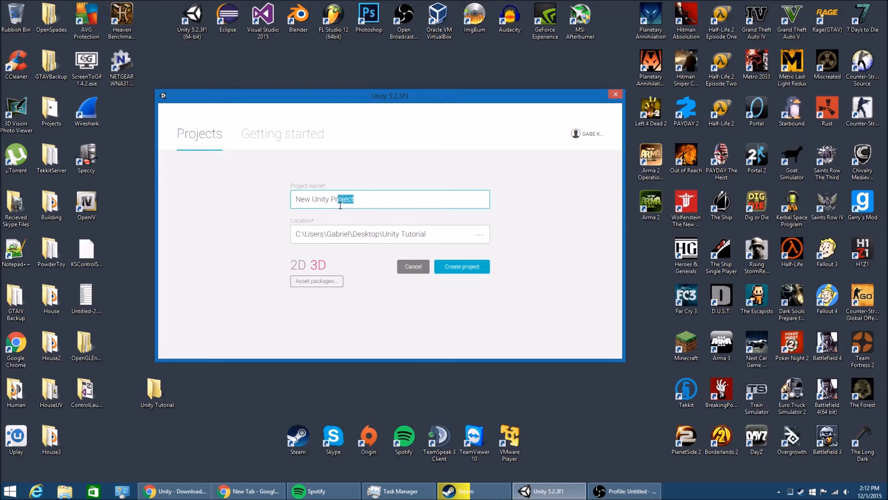
pyautogui.hotkey('ctrl', 'a')
pyautogui.write('Unity Youtube To')
pyautogui.write('toria')
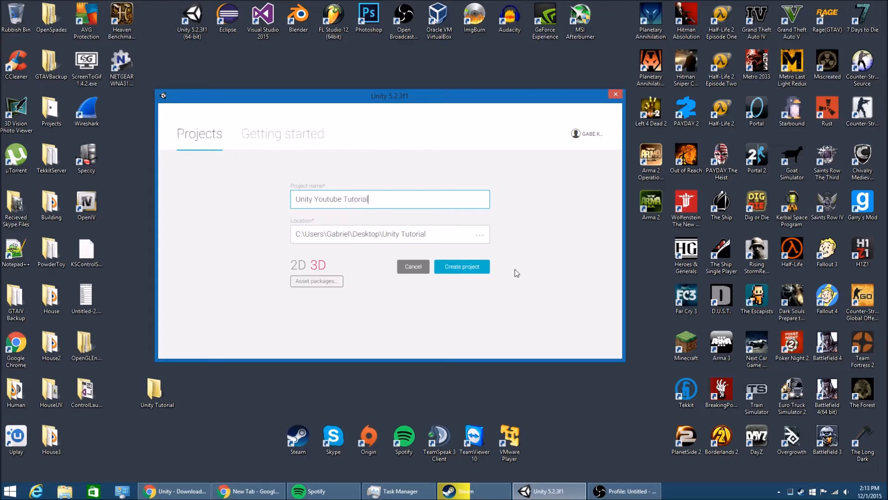
pyautogui.click(468, 268)
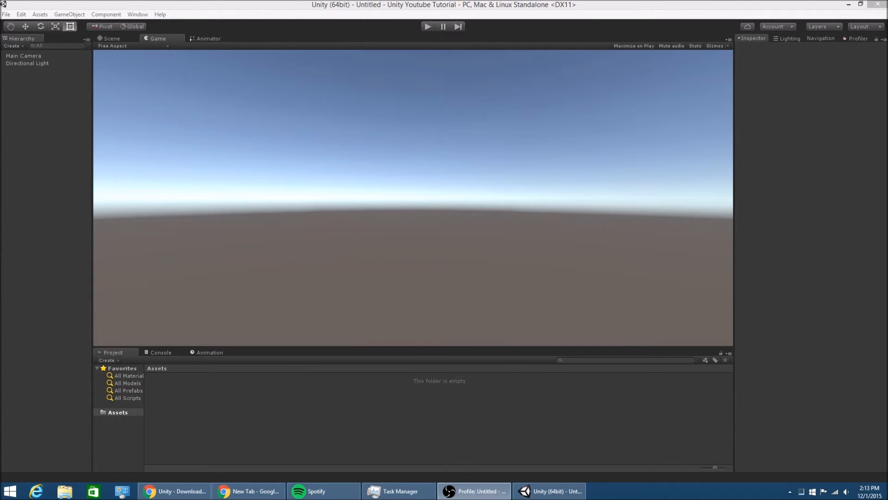
# Look through the Scene, Game, Animator, Animation and Console views, returning to the Game view
pyautogui.rightClick(52, 119)
pyautogui.click(158, 135)
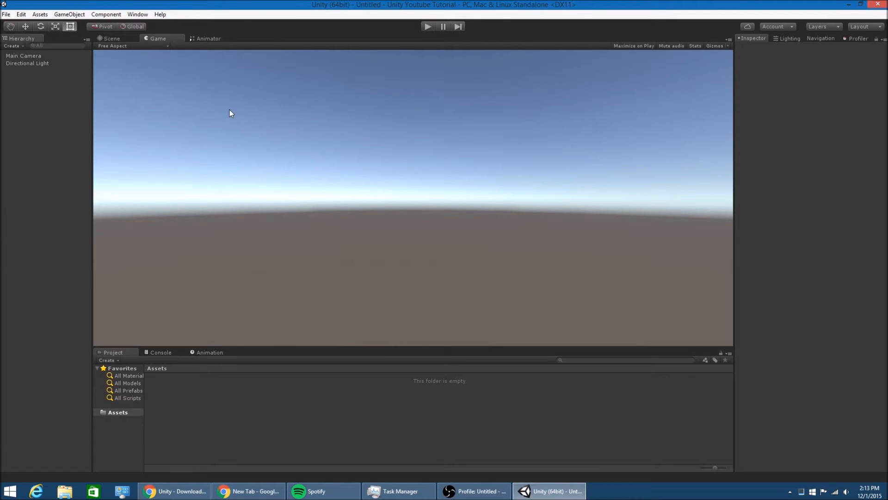
pyautogui.click(123, 40)
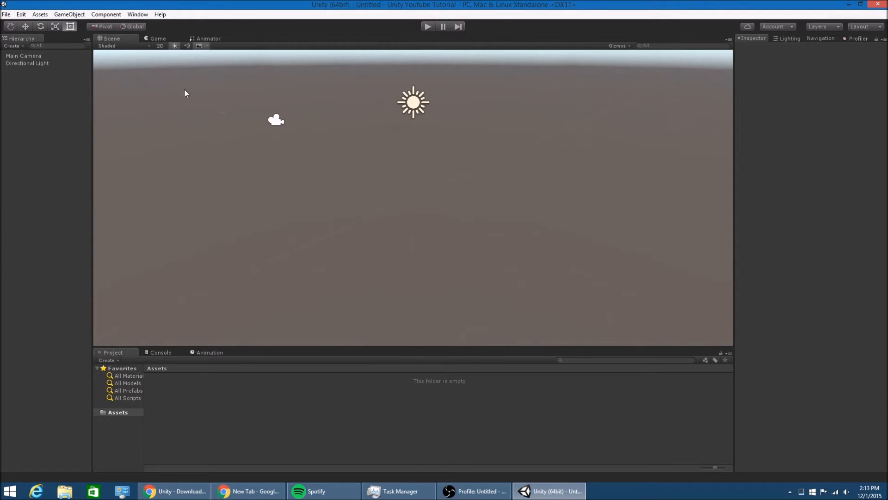
pyautogui.click(155, 39)
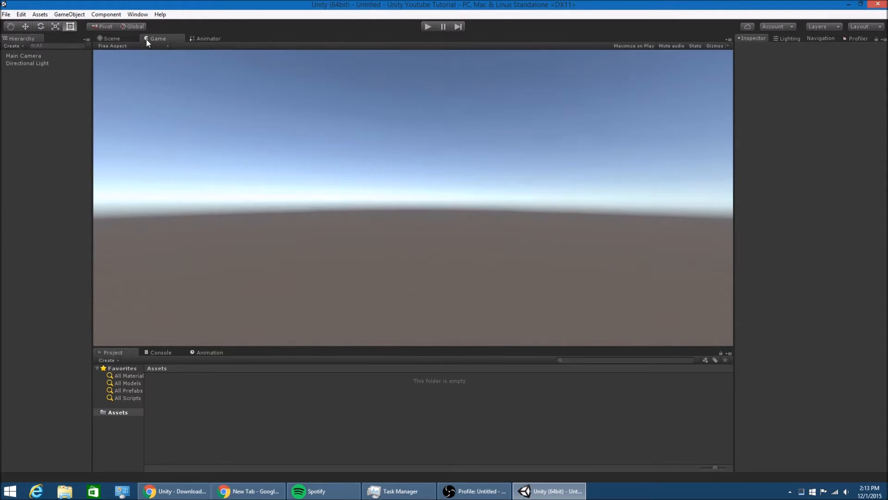
pyautogui.click(207, 38)
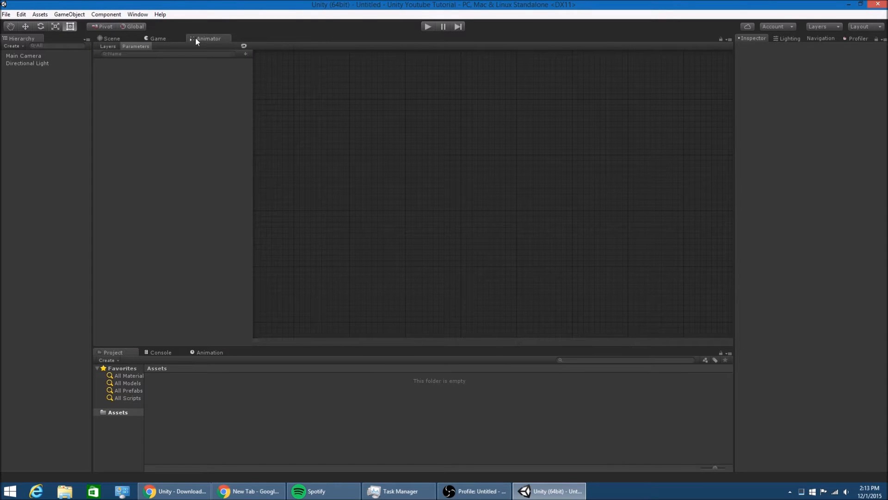
pyautogui.click(214, 354)
pyautogui.click(156, 354)
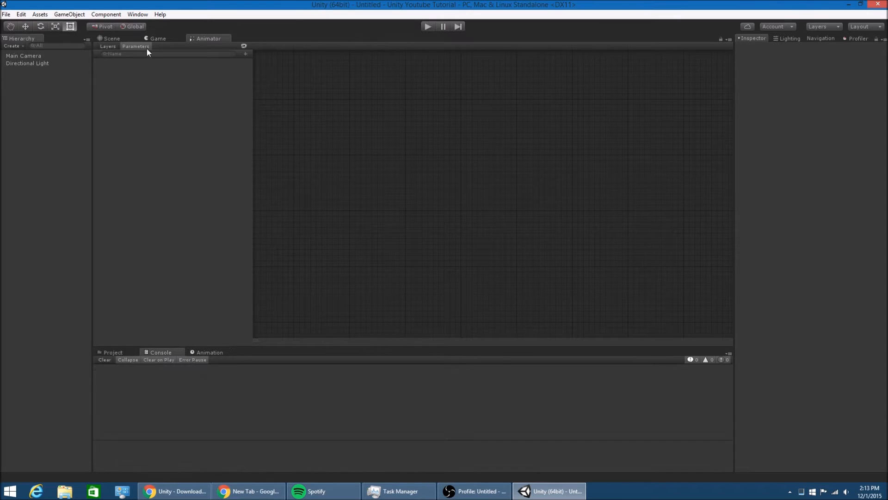
pyautogui.click(156, 39)
# Look through the Lighting, Navigation and Profiler views, returning to the Inspector and the Project assets
pyautogui.click(790, 39)
pyautogui.click(821, 39)
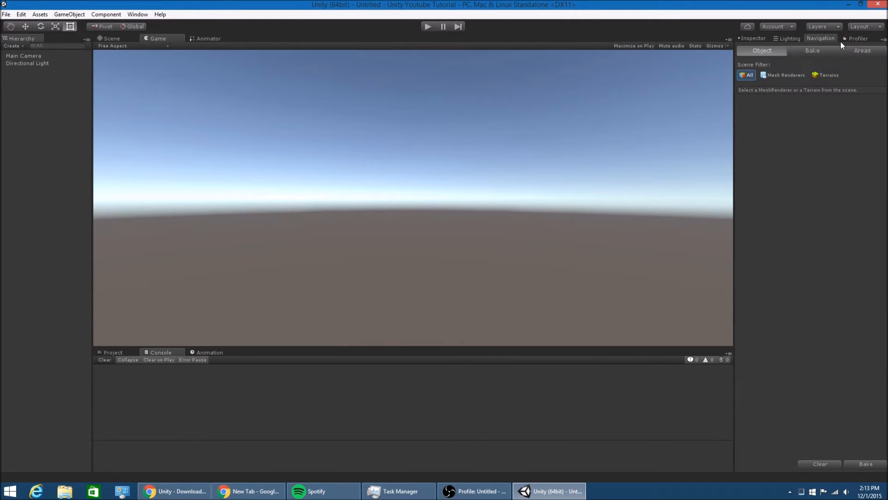
pyautogui.click(857, 40)
pyautogui.click(745, 39)
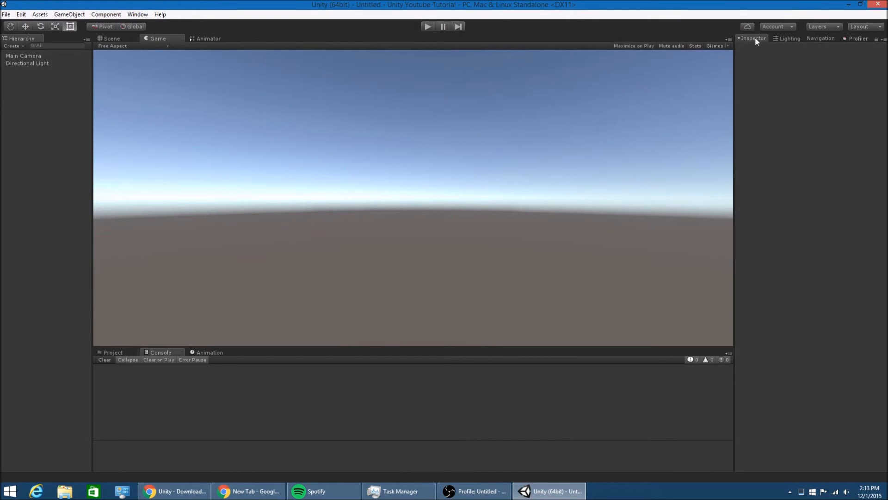
pyautogui.click(113, 352)
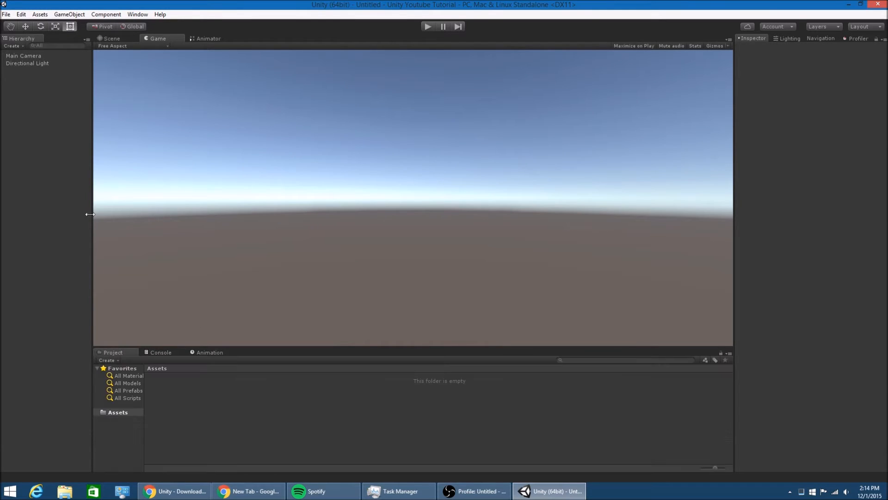
# Compare the Scene view with the Game view several times, ending in the Scene view
pyautogui.click(119, 40)
pyautogui.click(160, 38)
pyautogui.click(108, 40)
pyautogui.click(152, 40)
pyautogui.click(124, 36)
pyautogui.click(154, 37)
pyautogui.click(126, 37)
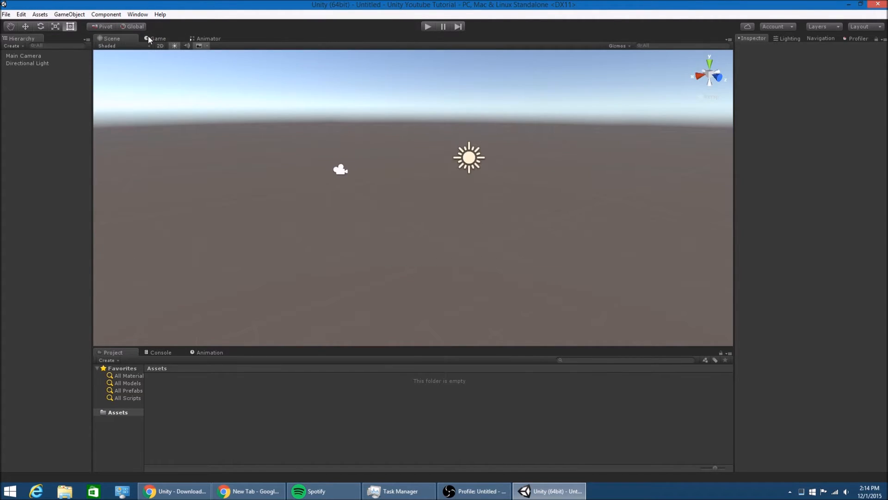
pyautogui.click(148, 39)
pyautogui.click(129, 37)
# Rotate, zoom and pan around the camera and directional light in the Scene view
pyautogui.moveTo(461, 195); pyautogui.dragTo(258, 152, button='right')
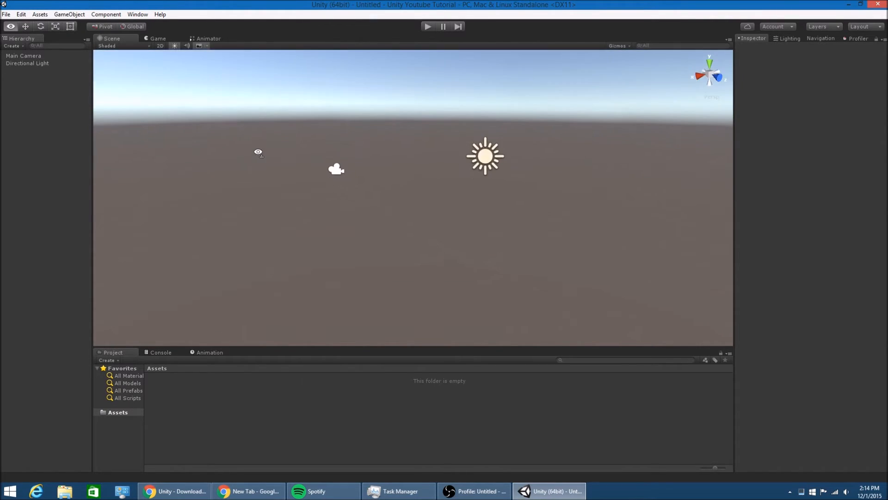
pyautogui.scroll(-5, 313, 179)
pyautogui.moveTo(355, 177); pyautogui.dragTo(354, 187, button='middle')
pyautogui.moveTo(442, 264)
pyautogui.mouseDown(button='middle')
pyautogui.moveTo(428, 251)
pyautogui.moveTo(460, 255)
pyautogui.moveTo(457, 261)
pyautogui.mouseUp(button='middle')
pyautogui.moveTo(440, 239); pyautogui.dragTo(449, 268, button='middle')
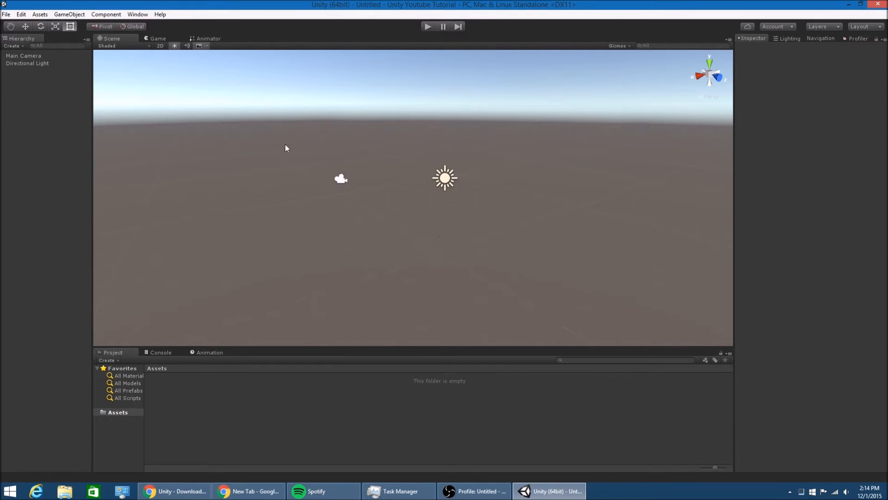
# Look through the Scene view's shading modes and compare its 2D and 3D modes, checking the Main Camera
pyautogui.click(122, 46)
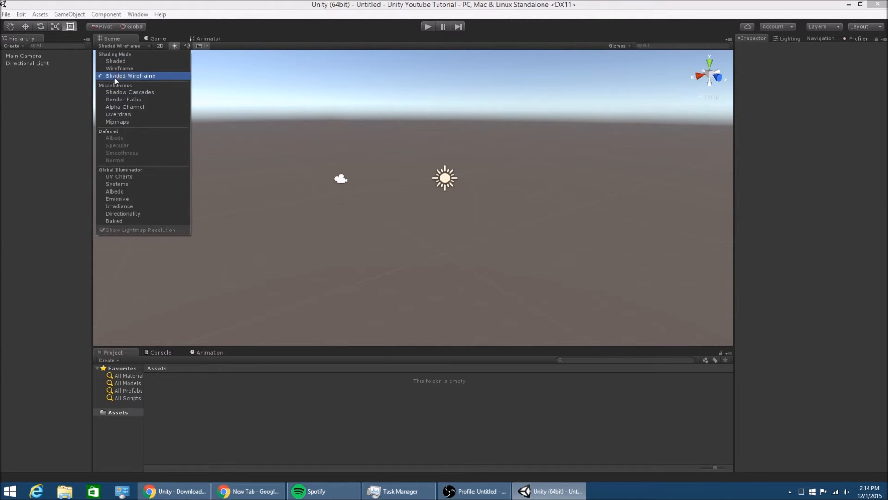
pyautogui.click(161, 45)
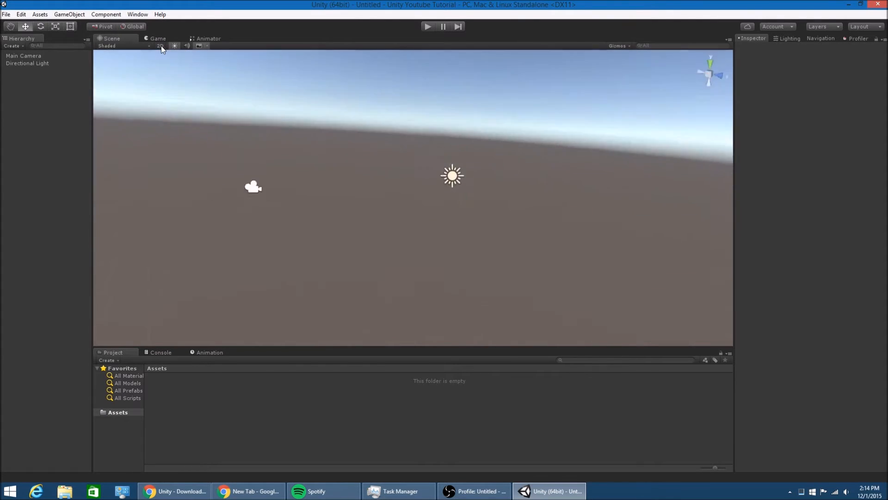
pyautogui.click(161, 46)
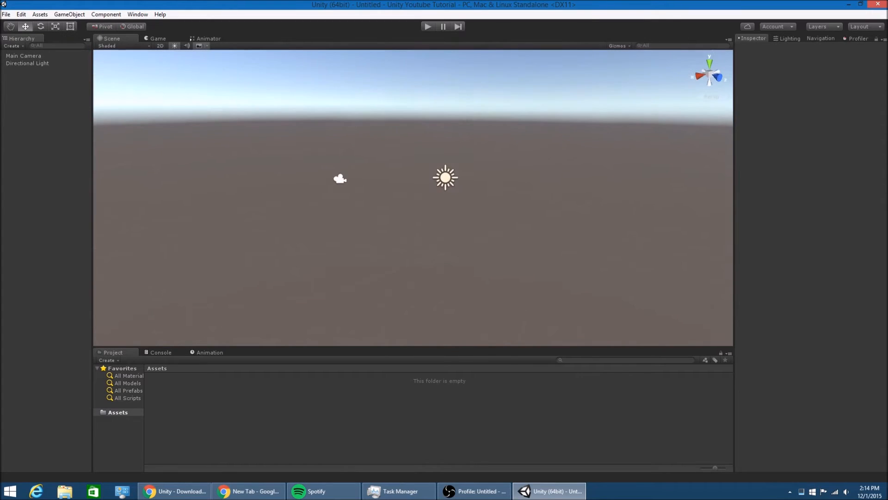
pyautogui.click(19, 56)
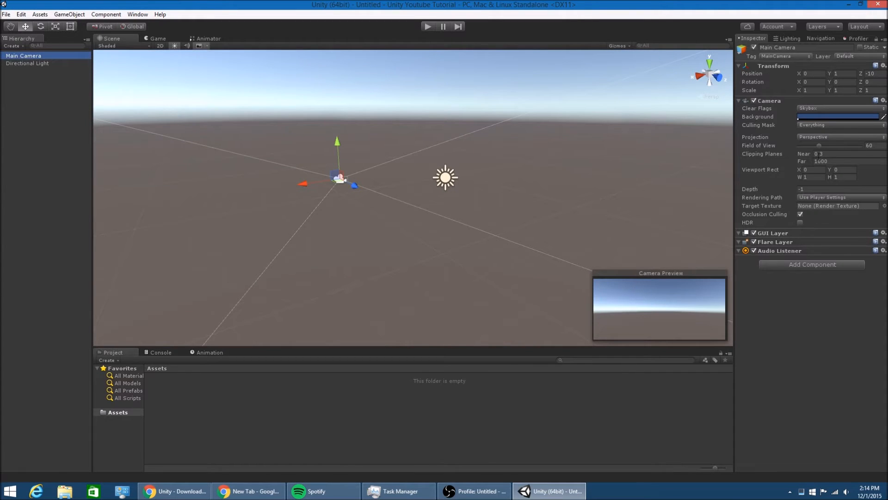
pyautogui.click(158, 209)
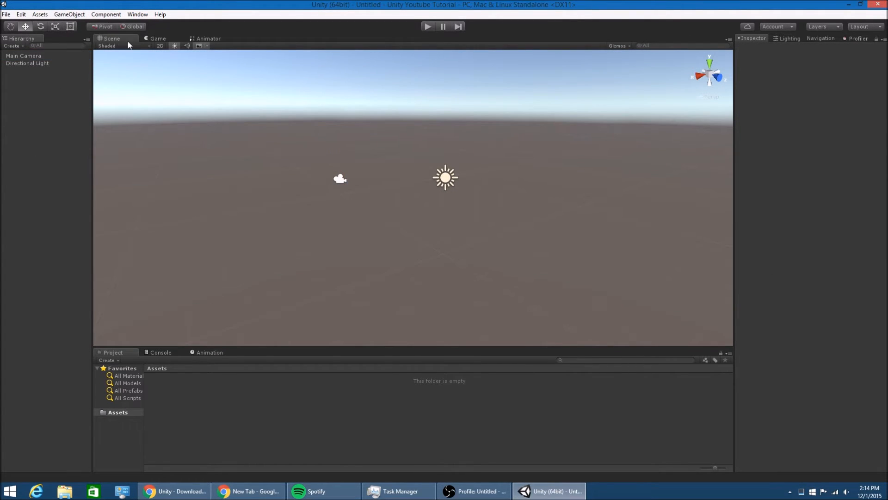
pyautogui.click(161, 46)
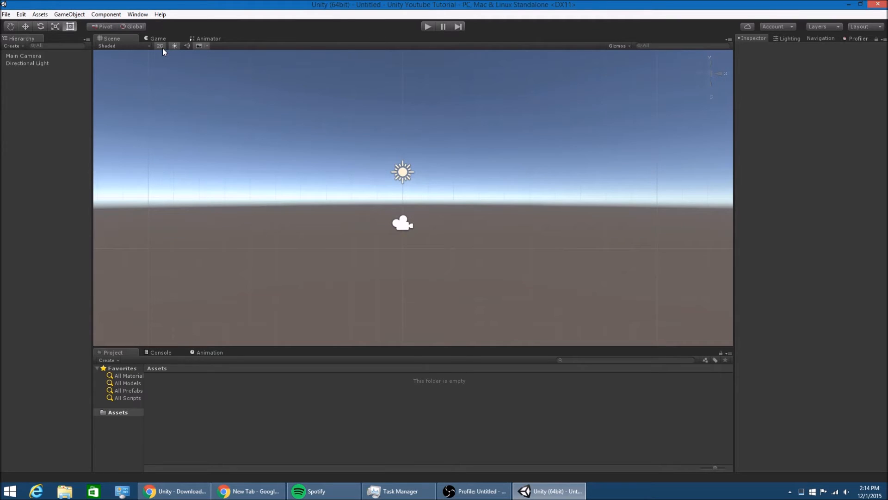
pyautogui.click(161, 46)
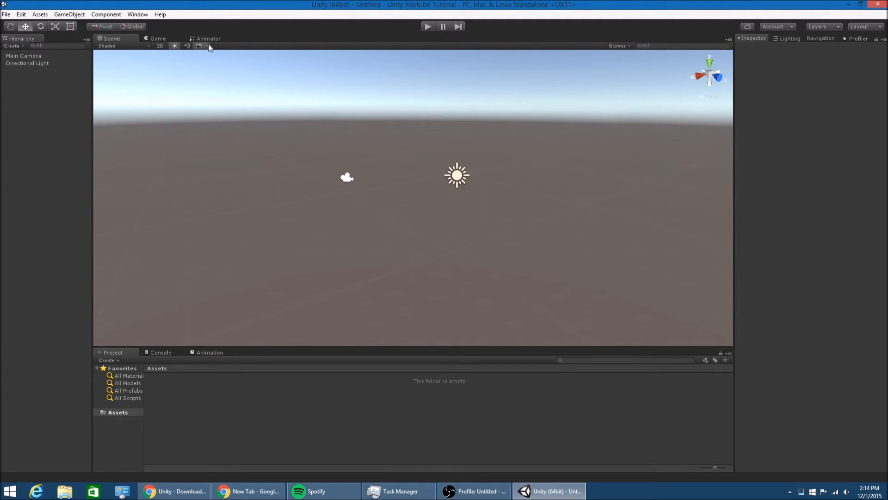
# Try the Scene view's lighting toggle and compare the Scene view with the Game view
pyautogui.click(175, 40)
pyautogui.click(130, 40)
pyautogui.click(179, 46)
pyautogui.click(179, 45)
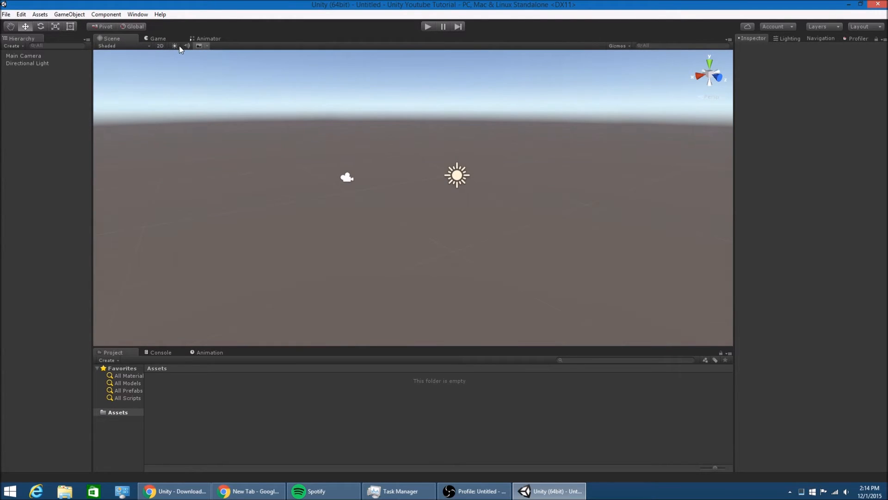
pyautogui.click(179, 45)
pyautogui.click(158, 40)
pyautogui.click(125, 39)
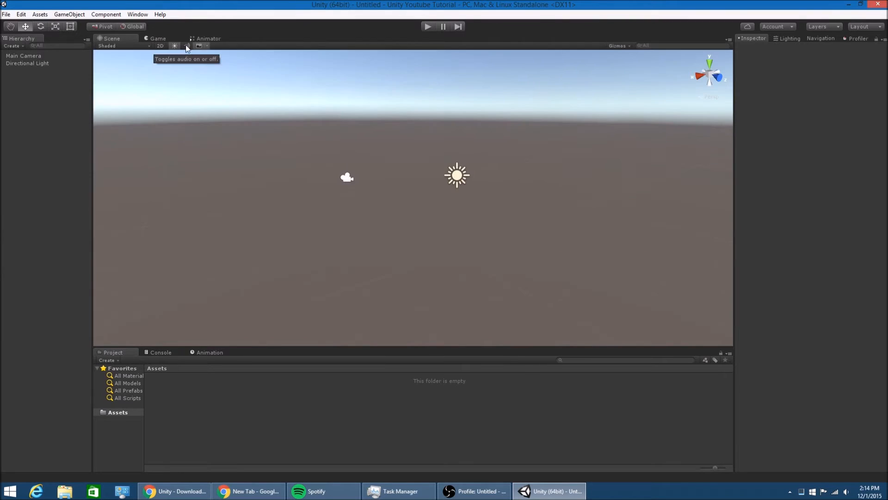
pyautogui.click(157, 39)
pyautogui.click(117, 37)
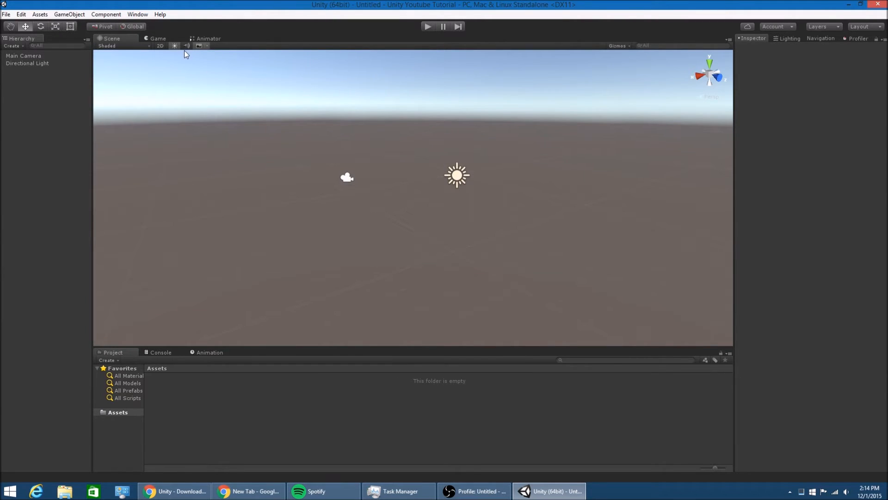
# Toggle the Scene view effects off and on, and disable Fog in the effects options
pyautogui.click(200, 45)
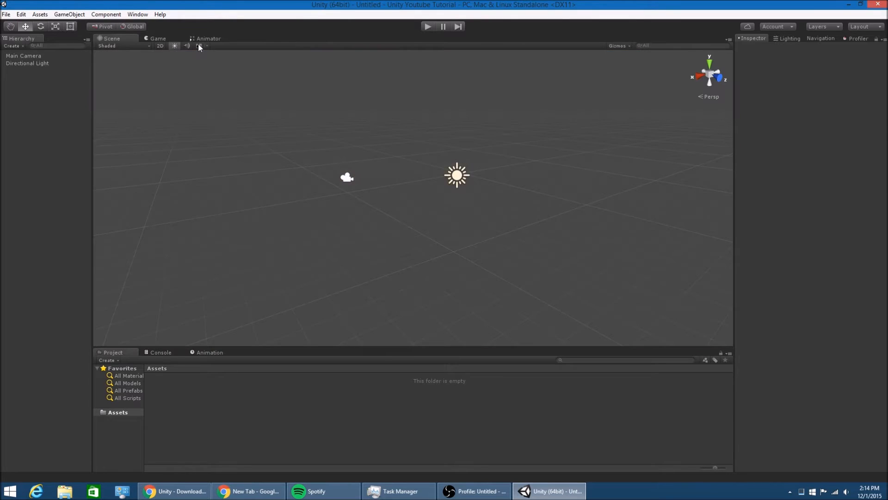
pyautogui.click(199, 46)
pyautogui.click(207, 45)
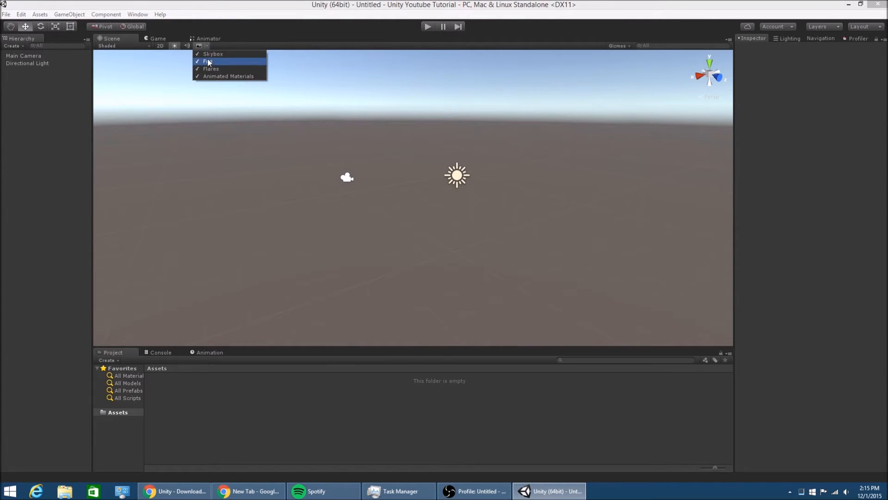
pyautogui.click(208, 62)
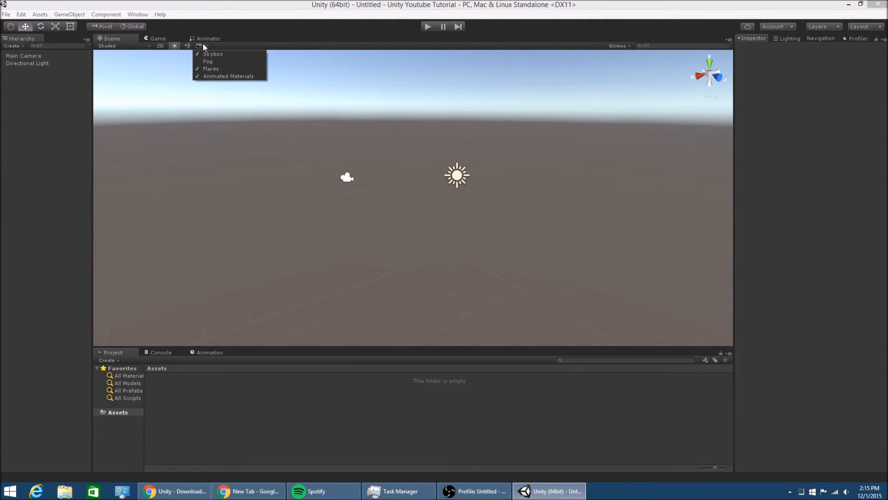
pyautogui.click(215, 153)
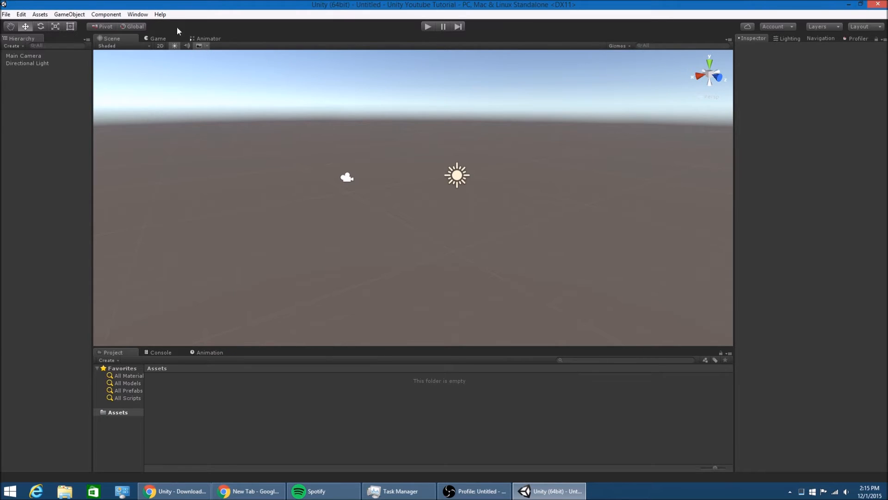
# Run and stop the game in the Game view, once normally and once with Maximize on Play
pyautogui.click(159, 38)
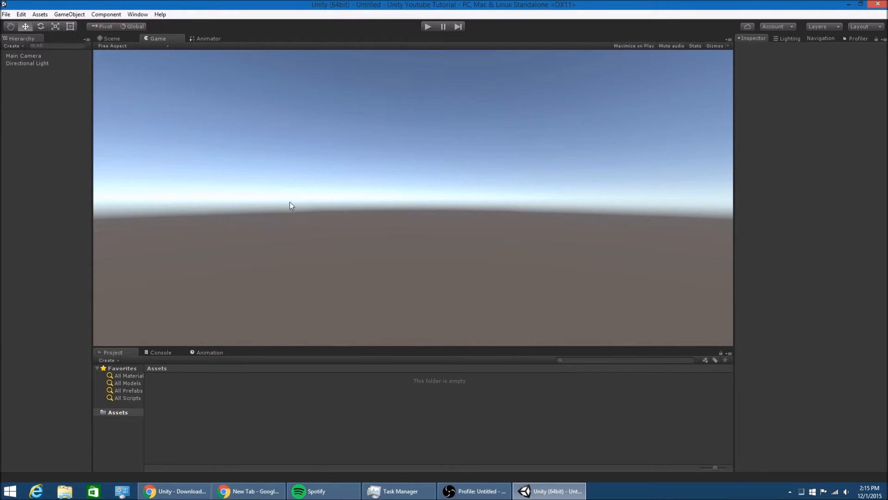
pyautogui.click(428, 27)
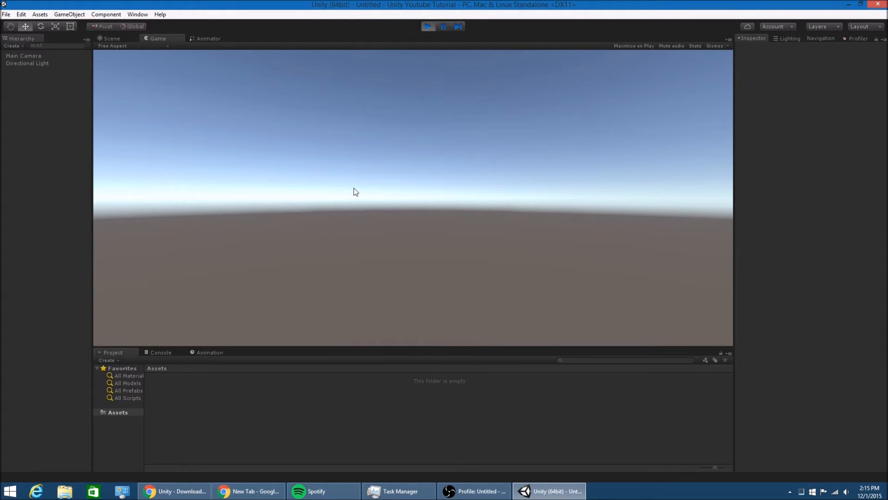
pyautogui.click(429, 27)
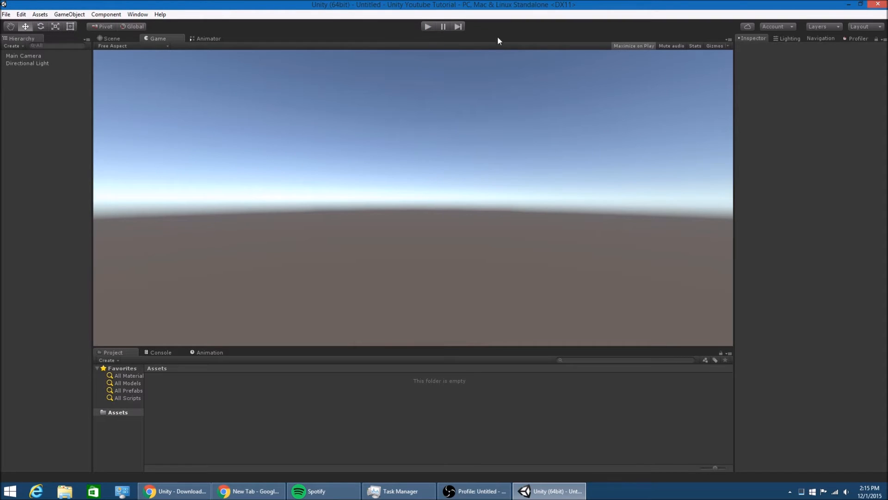
pyautogui.click(427, 28)
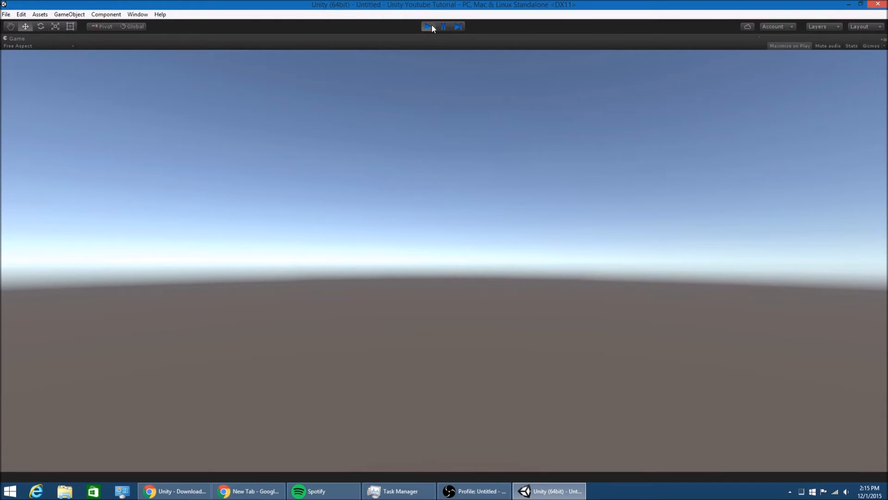
pyautogui.click(434, 25)
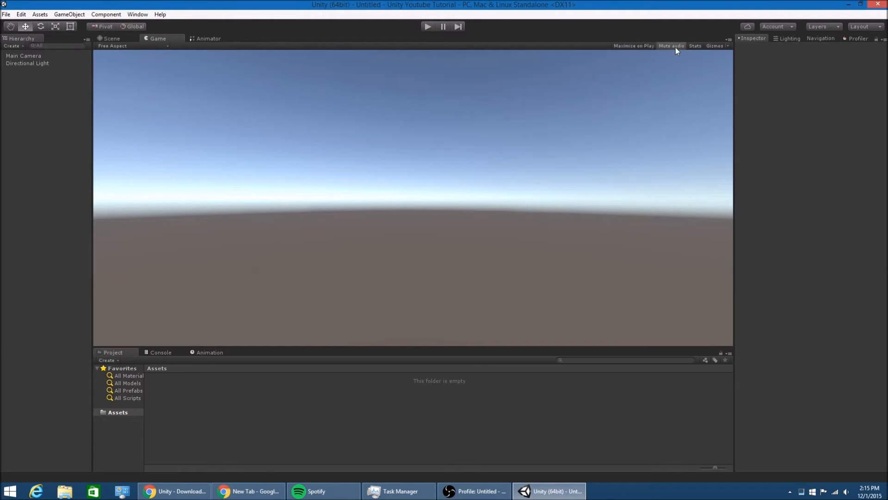
# Try the Game view's Stats, Mute audio and Gizmos toggles
pyautogui.click(696, 47)
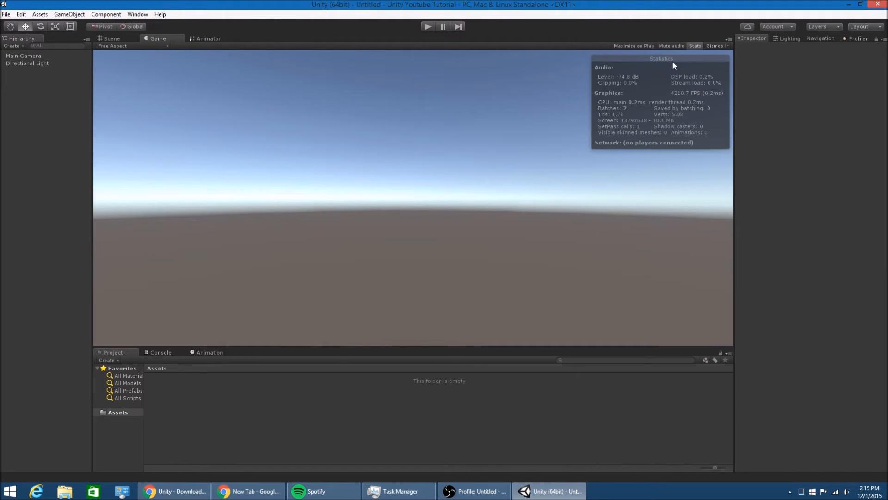
pyautogui.click(695, 46)
pyautogui.click(716, 46)
pyautogui.click(671, 45)
pyautogui.click(695, 46)
pyautogui.click(678, 45)
pyautogui.click(694, 47)
pyautogui.click(710, 47)
pyautogui.click(710, 46)
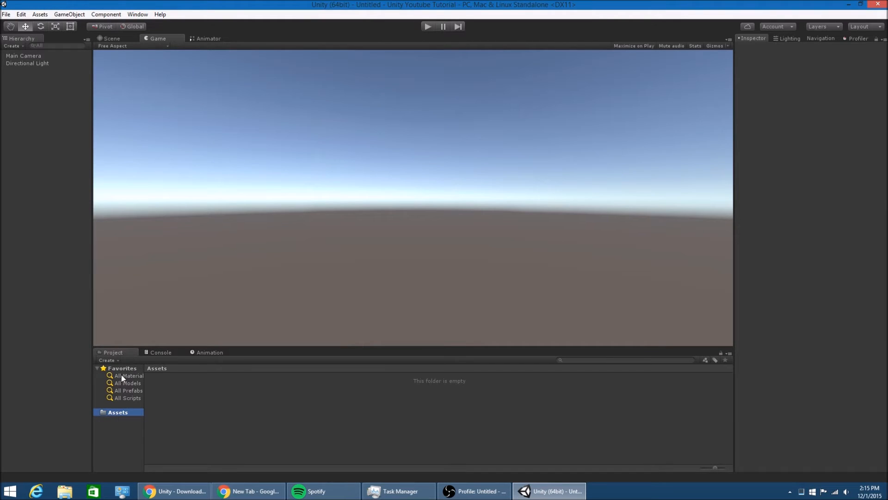
# Collapse the Favorites list in the Project view and select the Assets folder
pyautogui.click(97, 367)
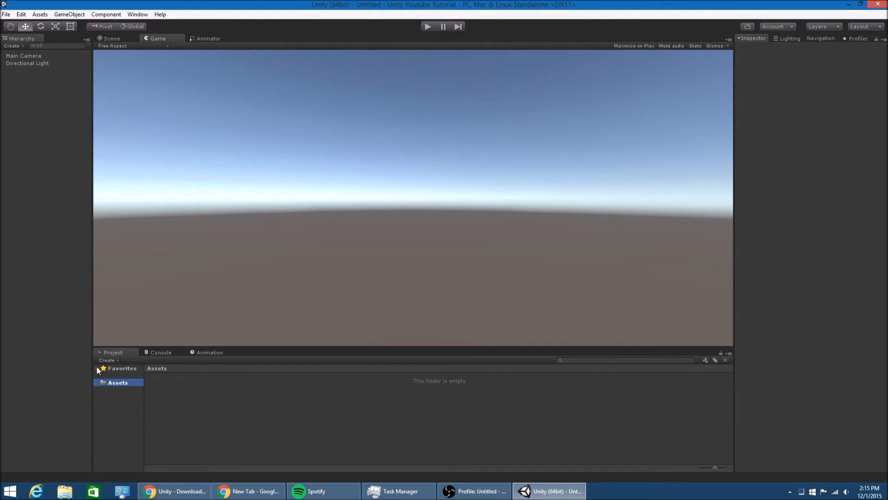
pyautogui.rightClick(113, 386)
pyautogui.click(112, 386)
# In File Explorer, open the project's Assets folder from the Desktop through Unity Tutorial and Unity Youtube Tutorial
pyautogui.click(64, 491)
pyautogui.click(230, 164)
pyautogui.scroll(-15, 493, 273)
pyautogui.click(492, 271)
pyautogui.scroll(15, 493, 273)
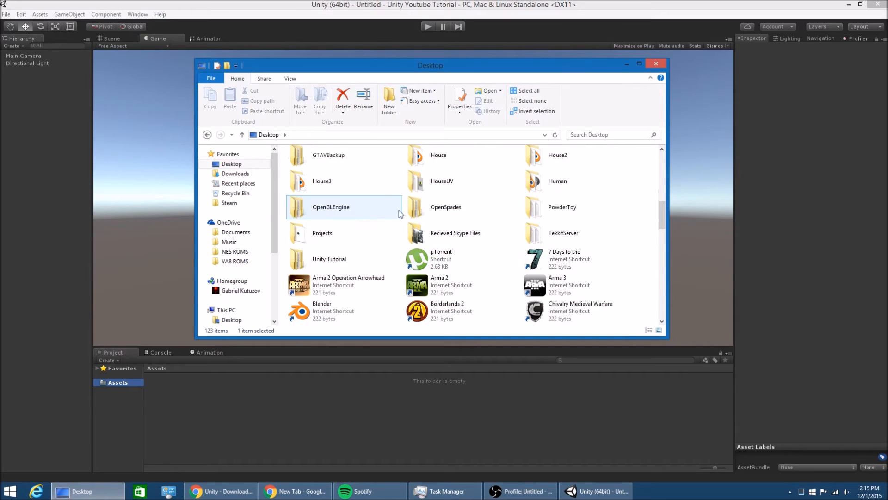
pyautogui.doubleClick(352, 257)
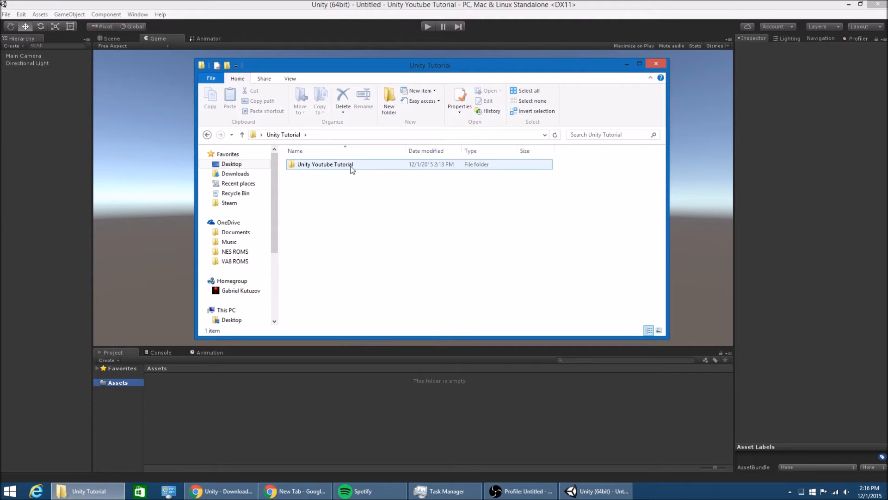
pyautogui.doubleClick(350, 168)
pyautogui.doubleClick(343, 166)
pyautogui.moveTo(388, 177); pyautogui.dragTo(439, 189)
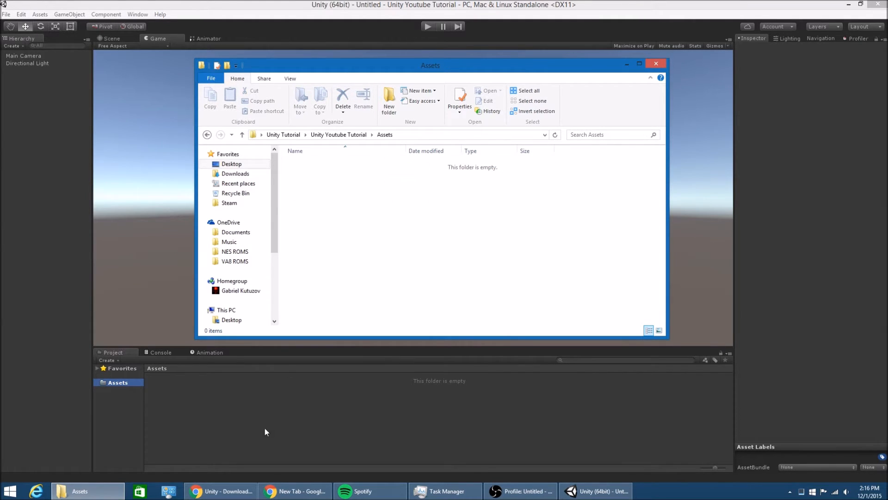
# Create a folder named Scripts inside the Assets folder in File Explorer, and return to Unity
pyautogui.click(269, 428)
pyautogui.click(84, 492)
pyautogui.rightClick(358, 320)
pyautogui.moveTo(418, 430)
pyautogui.click(511, 344)
pyautogui.write('Scripts')
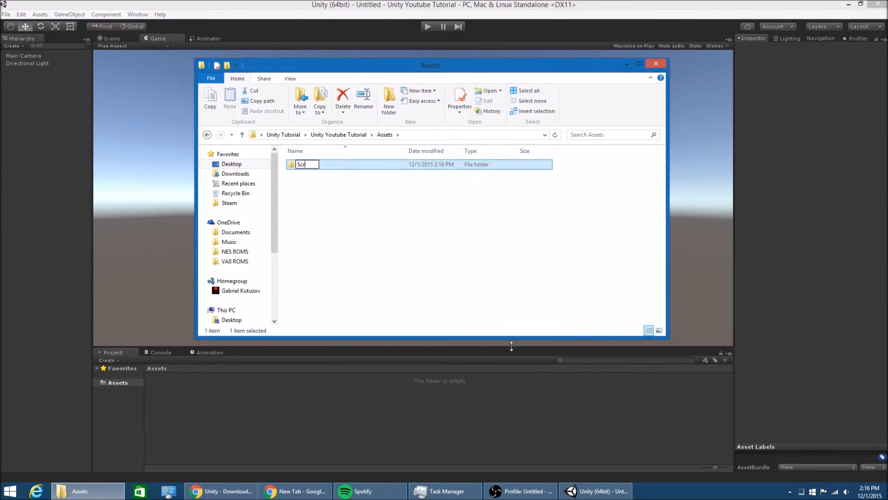
pyautogui.press('Return')
pyautogui.click(452, 372)
# Create a folder named Scenes in the Project's Assets, beside the Scripts folder
pyautogui.click(169, 396)
pyautogui.rightClick(231, 414)
pyautogui.moveTo(342, 260)
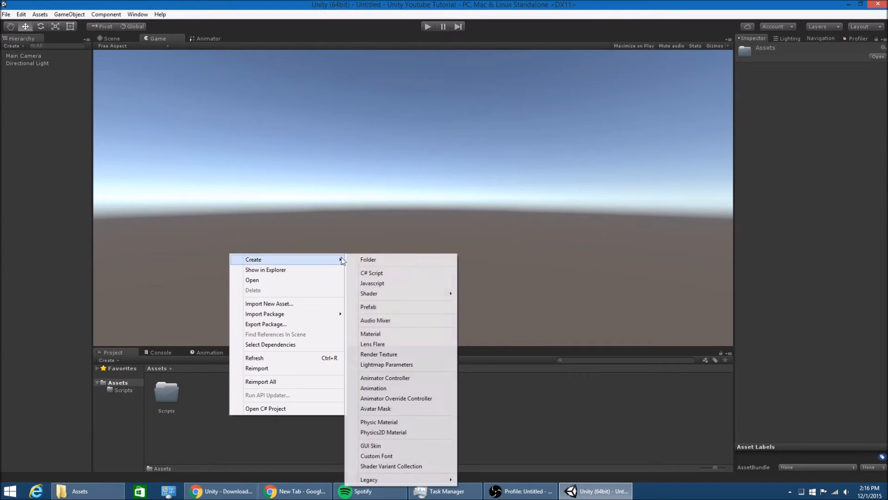
pyautogui.click(404, 259)
pyautogui.write('Scenes')
pyautogui.press('Return')
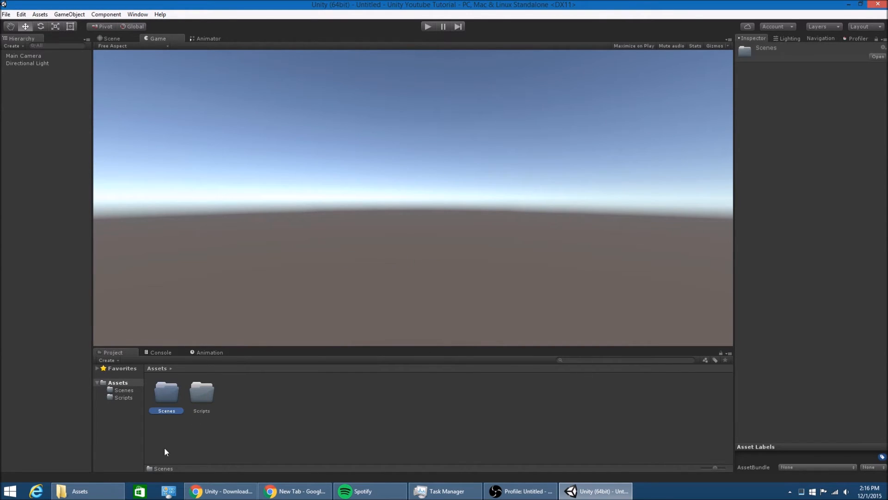
# Check the Scenes and Scripts folders in File Explorer and in Unity's Project view
pyautogui.click(80, 491)
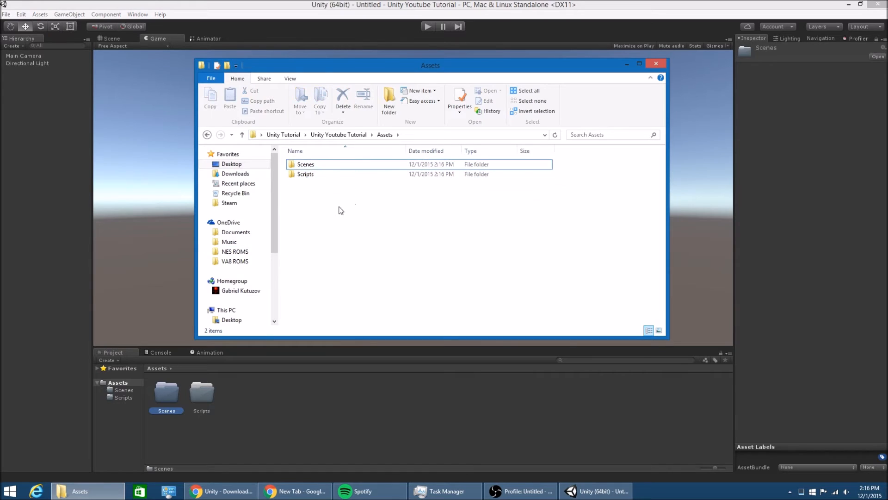
pyautogui.click(346, 419)
pyautogui.click(183, 401)
pyautogui.click(211, 396)
pyautogui.click(252, 422)
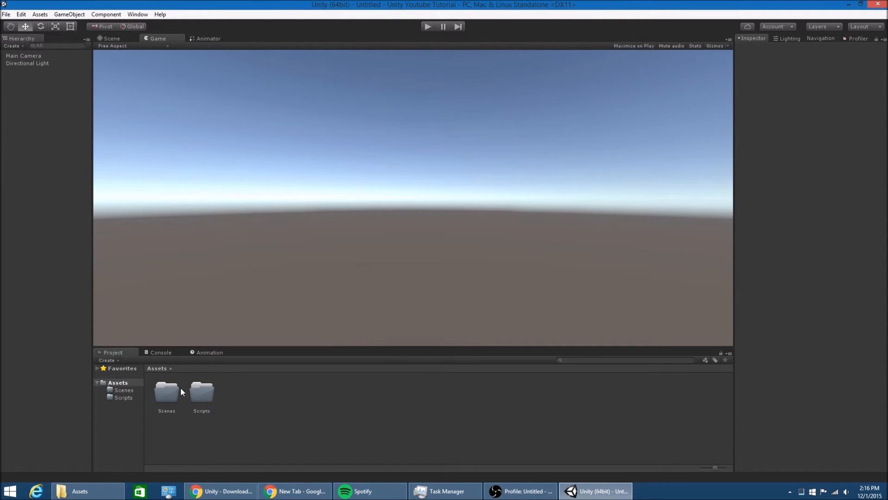
pyautogui.click(211, 395)
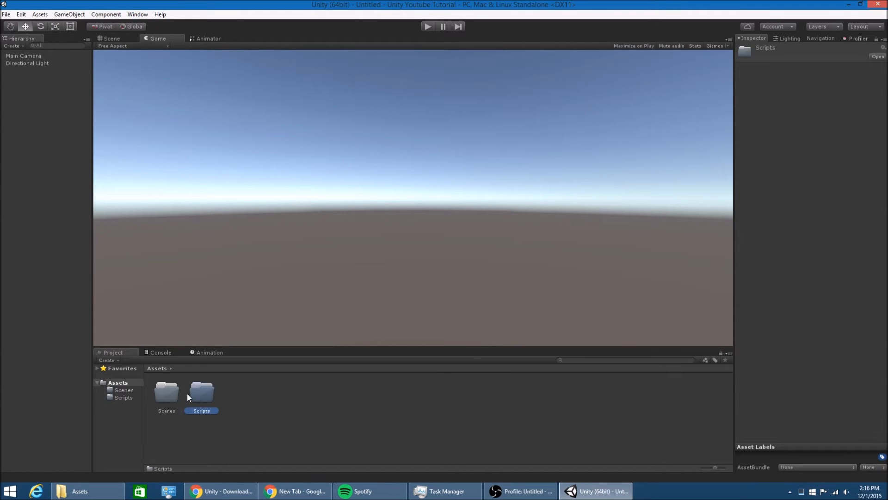
pyautogui.click(164, 398)
pyautogui.click(186, 407)
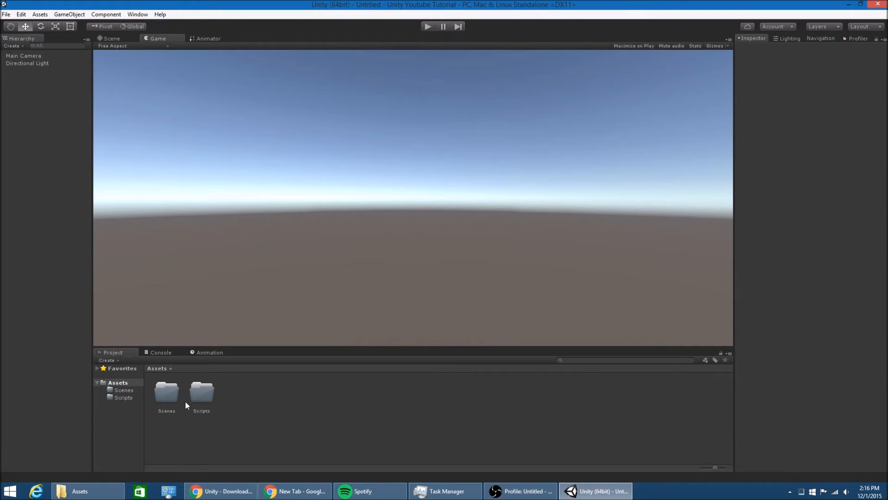
# Save the current scene as Game in the Scenes folder and select it in the Project view
pyautogui.click(7, 14)
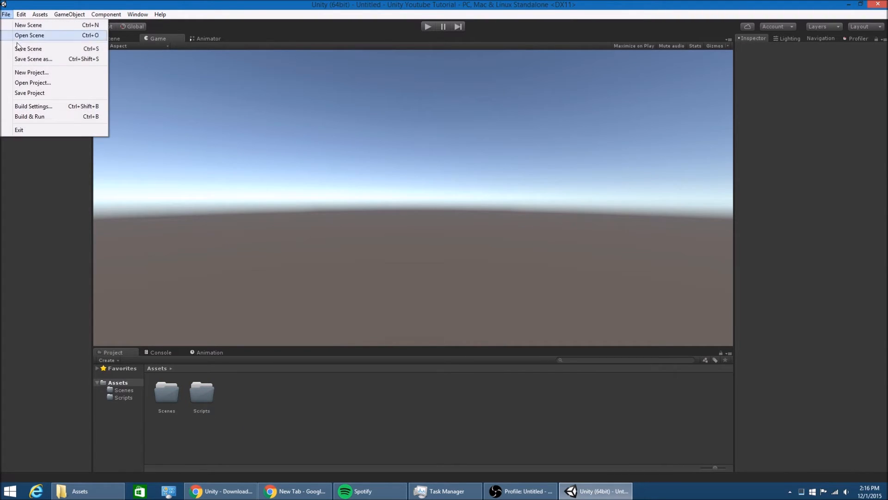
pyautogui.click(52, 48)
pyautogui.doubleClick(113, 83)
pyautogui.write('Game')
pyautogui.press('Return')
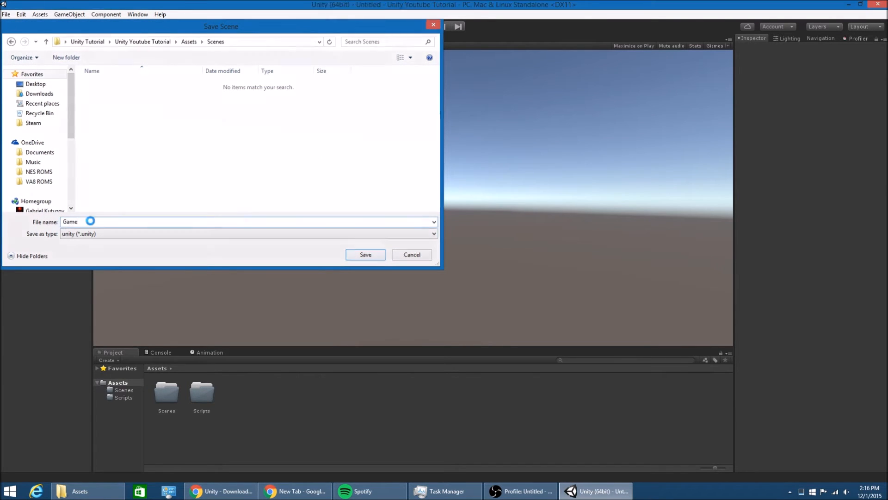
pyautogui.doubleClick(168, 388)
pyautogui.click(169, 392)
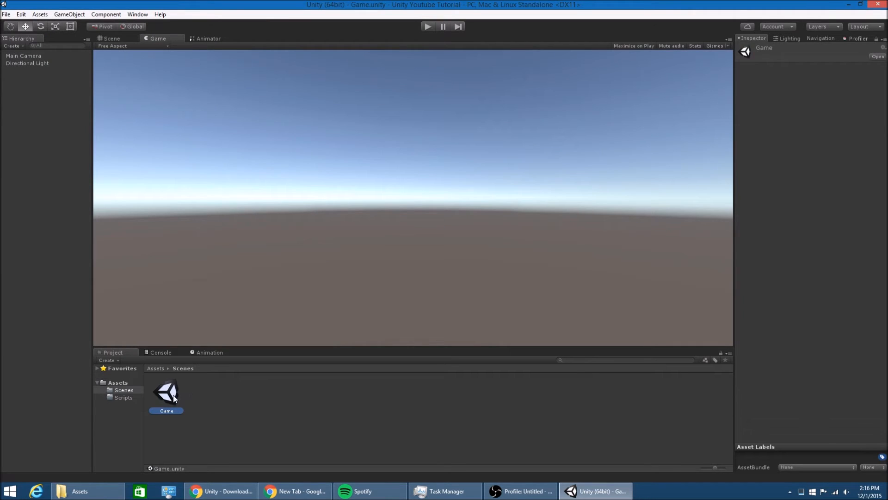
# Check the Game scene inside the Scenes folder and return to the Assets folder
pyautogui.click(254, 393)
pyautogui.click(127, 390)
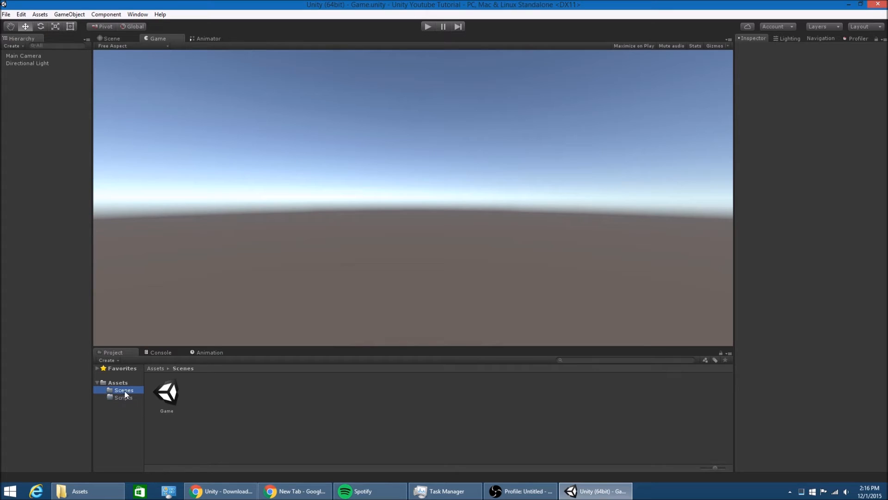
pyautogui.click(121, 382)
pyautogui.click(197, 399)
pyautogui.click(387, 381)
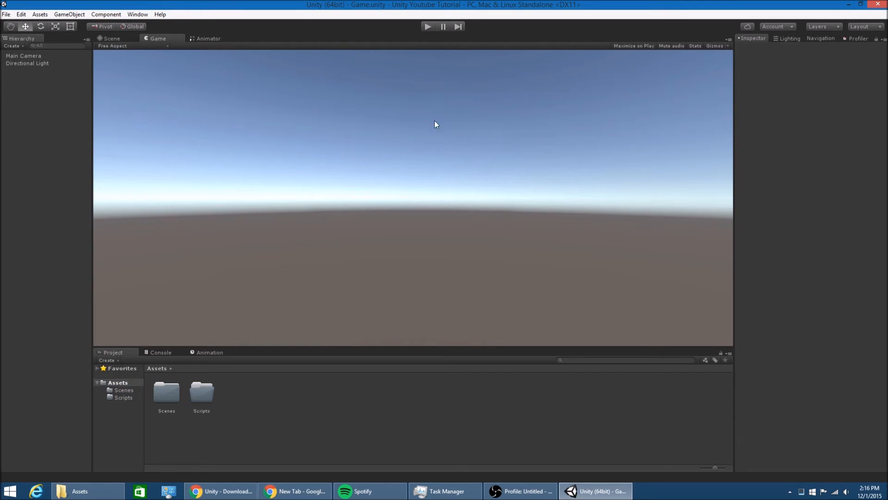
# View the Console, Animation and Navigation views, and return to the Inspector and Project views
pyautogui.click(160, 353)
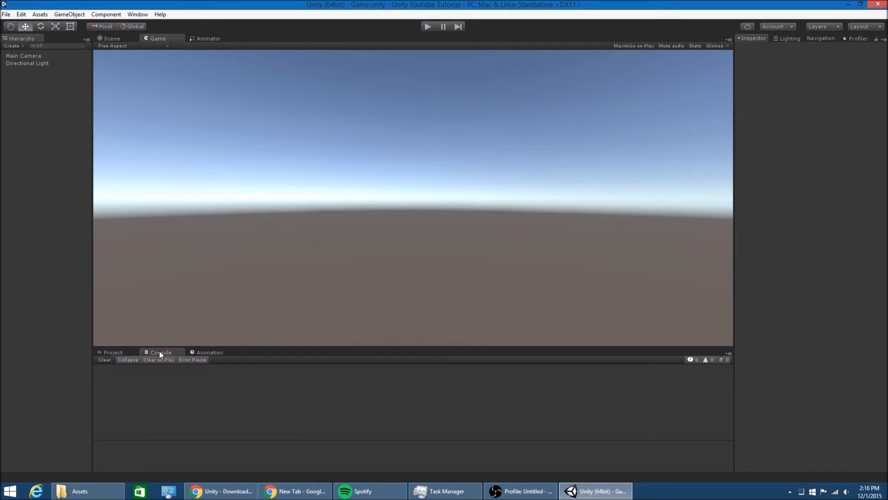
pyautogui.click(130, 352)
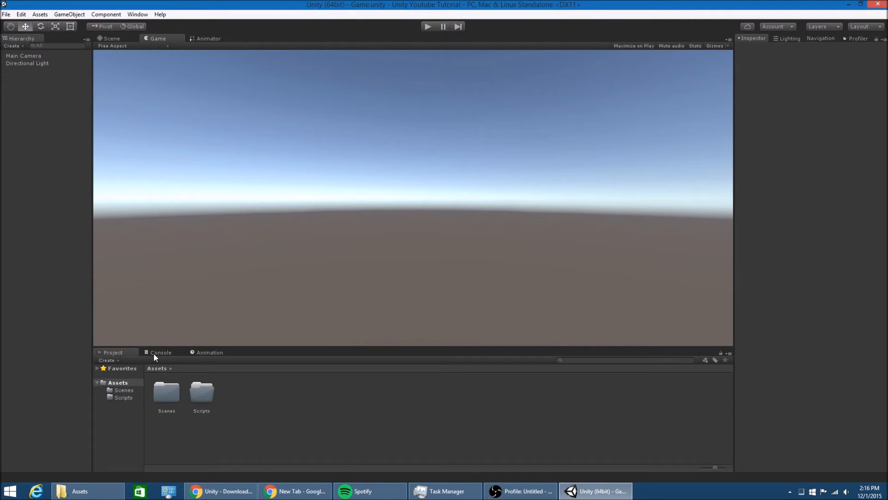
pyautogui.click(154, 353)
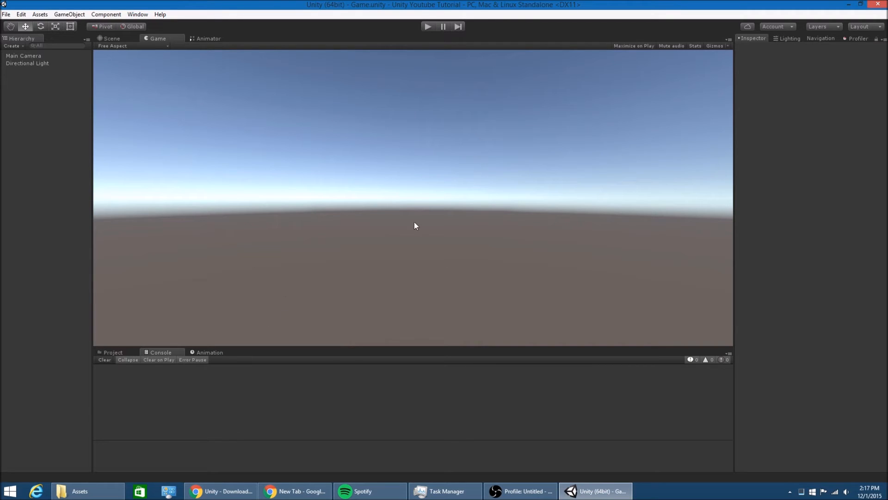
pyautogui.click(204, 354)
pyautogui.click(154, 352)
pyautogui.click(790, 38)
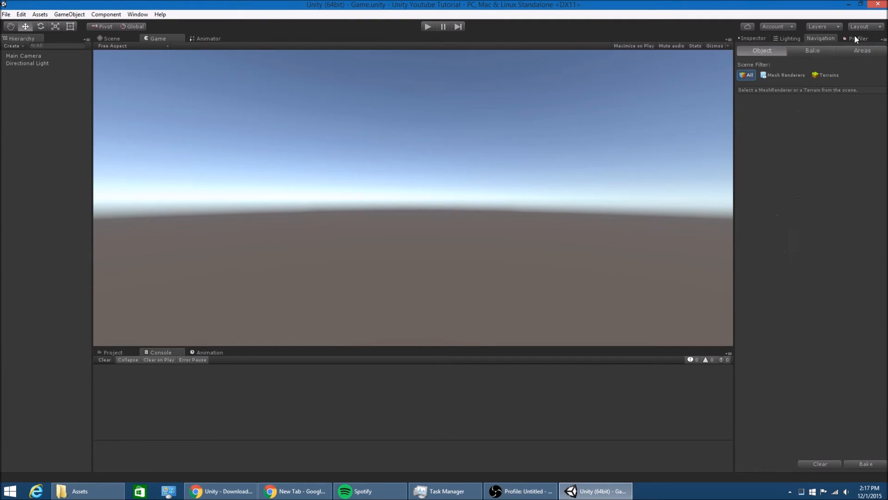
pyautogui.click(753, 38)
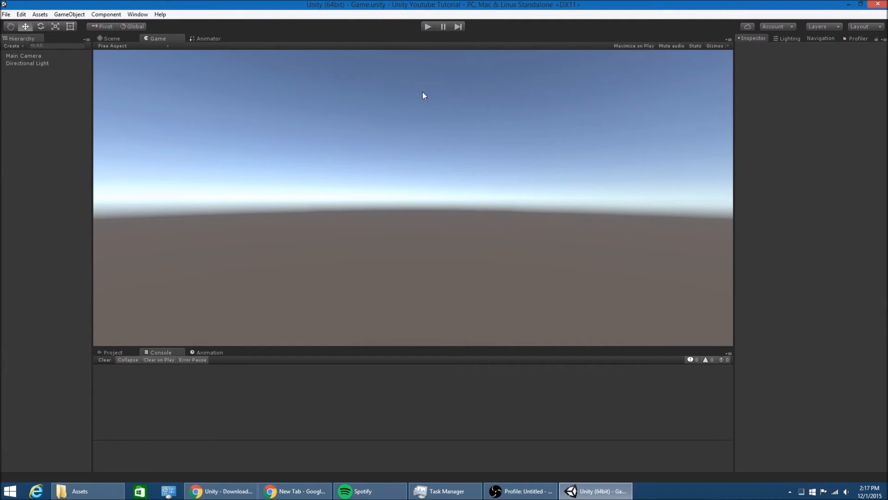
pyautogui.click(118, 353)
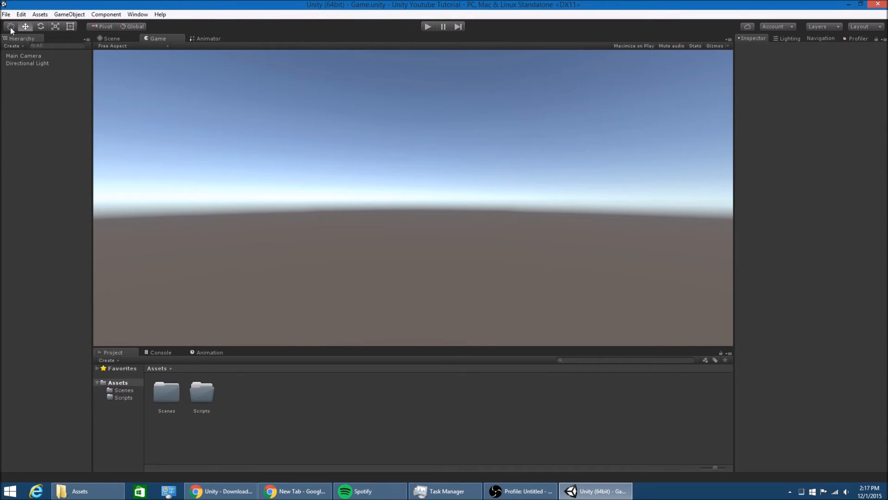
# Show the Scene view and cycle through the Move, Rotate, Scale and Rect tools, ending on the Hand tool
pyautogui.click(126, 38)
pyautogui.moveTo(238, 131); pyautogui.dragTo(207, 117, button='right')
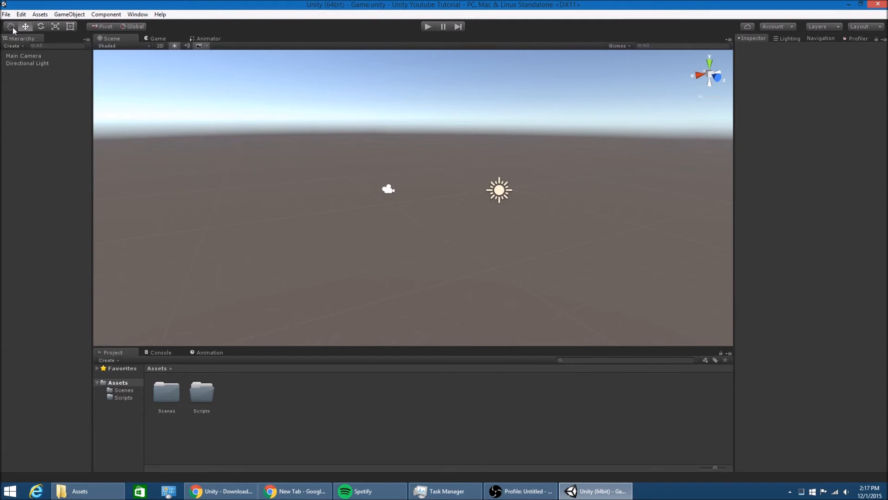
pyautogui.press('w')
pyautogui.press('e')
pyautogui.press('r')
pyautogui.press('t')
pyautogui.press('q')
pyautogui.moveTo(147, 107); pyautogui.dragTo(129, 110)
pyautogui.click(27, 26)
pyautogui.click(41, 26)
pyautogui.click(56, 27)
pyautogui.click(70, 26)
pyautogui.click(11, 27)
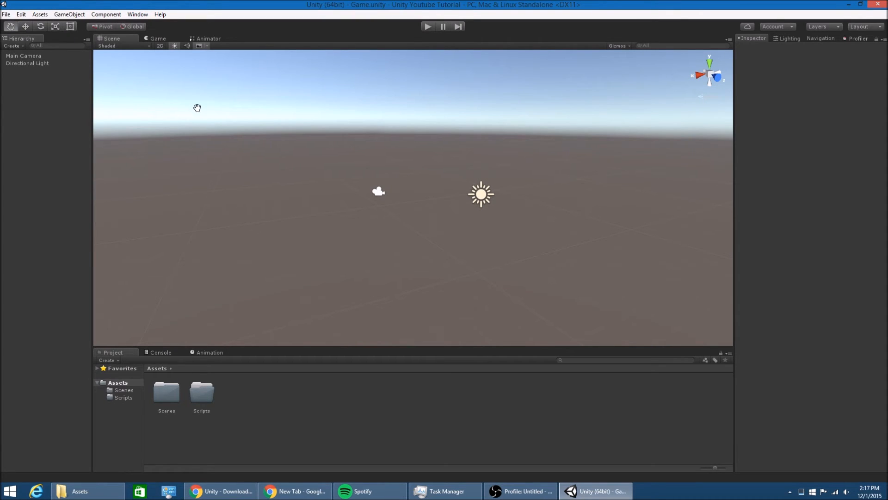
# Pan the Scene view with the Hand tool, switch to the Move tool, and pan and orbit around the scene
pyautogui.moveTo(484, 219); pyautogui.dragTo(456, 167)
pyautogui.press('w')
pyautogui.moveTo(453, 165); pyautogui.dragTo(385, 207, button='middle')
pyautogui.keyDown('alt'); pyautogui.moveTo(384, 207); pyautogui.dragTo(354, 182); pyautogui.keyUp('alt')
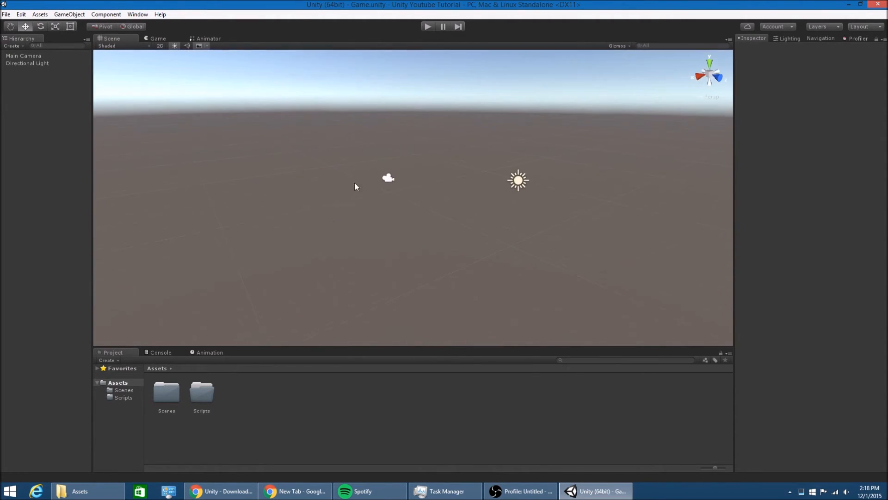
# Select the Main Camera with the Rotate tool, try scaling it with the Scale tool, and undo the scaling
pyautogui.press('e')
pyautogui.click(387, 177)
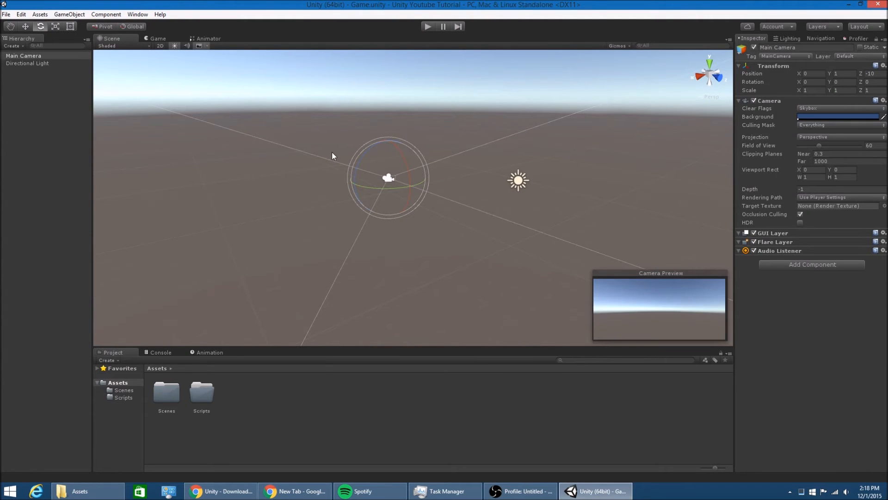
pyautogui.click(55, 26)
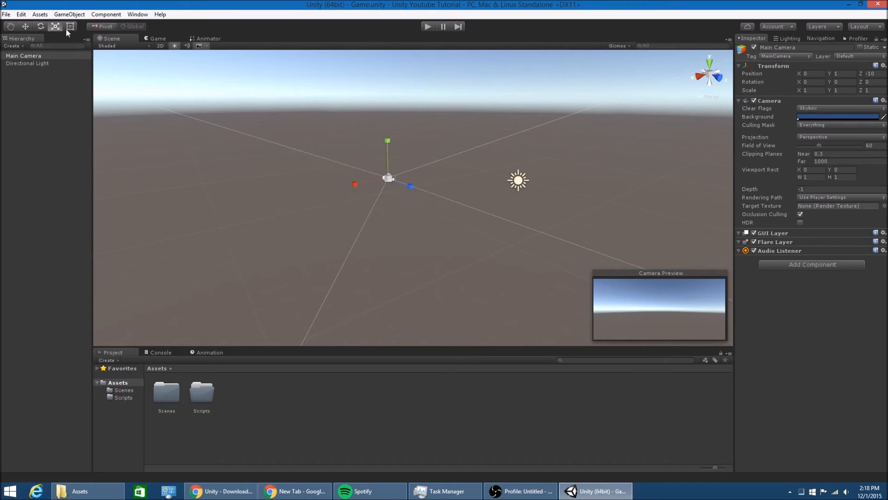
pyautogui.moveTo(422, 190); pyautogui.dragTo(465, 198)
pyautogui.hotkey('ctrl', 'z')
pyautogui.moveTo(429, 196); pyautogui.dragTo(394, 213, button='middle')
# Create a 3D cube, try scaling it along its different axes, and undo the scaling and the cube
pyautogui.rightClick(56, 122)
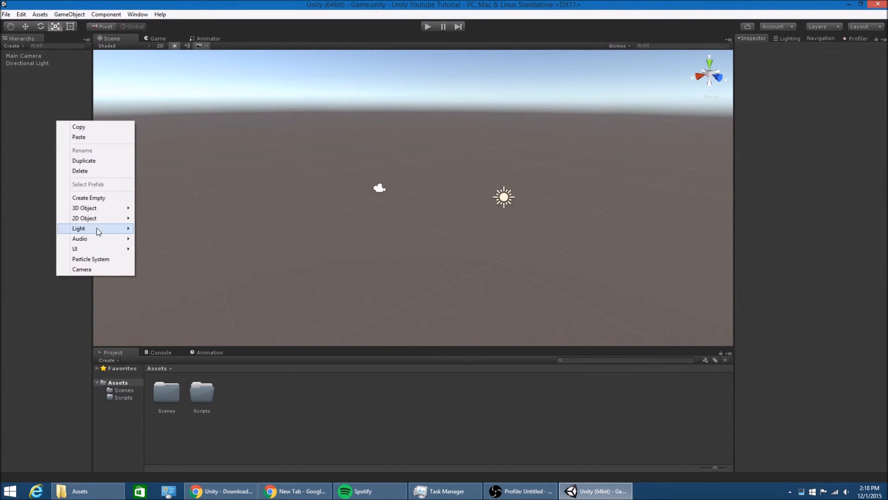
pyautogui.moveTo(102, 215)
pyautogui.click(155, 208)
pyautogui.moveTo(437, 208); pyautogui.dragTo(499, 233)
pyautogui.moveTo(382, 205); pyautogui.dragTo(343, 214)
pyautogui.moveTo(413, 198); pyautogui.dragTo(415, 158)
pyautogui.hotkey('ctrl', 'z')
pyautogui.hotkey('ctrl', 'z')
pyautogui.hotkey('ctrl', 'z')
pyautogui.hotkey('ctrl', 'z')
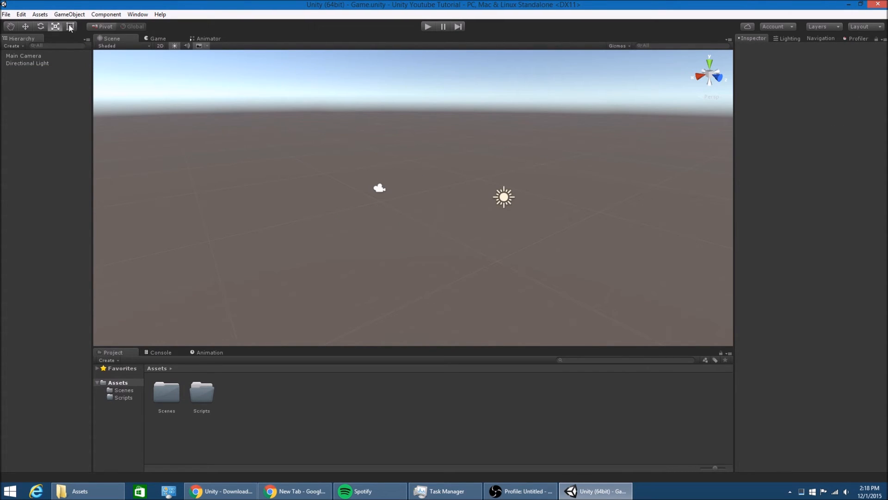
# Try the Rect tool and reactivate the Move tool in the Scene view
pyautogui.click(69, 28)
pyautogui.moveTo(216, 131); pyautogui.dragTo(171, 142, button='middle')
pyautogui.click(19, 26)
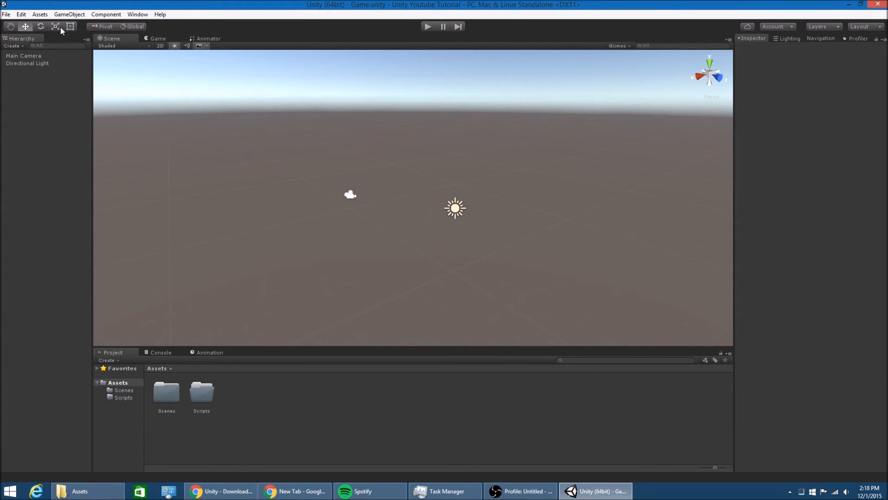
pyautogui.click(31, 27)
pyautogui.moveTo(211, 122); pyautogui.dragTo(199, 119, button='middle')
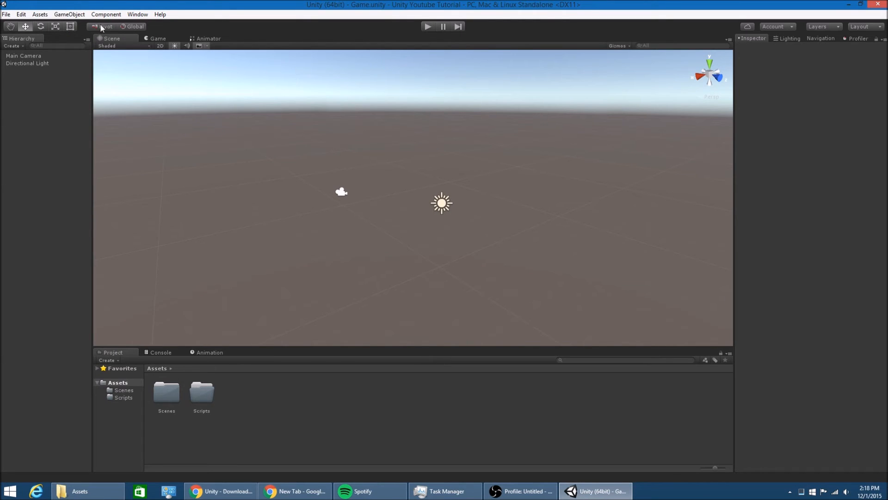
pyautogui.press('Right')
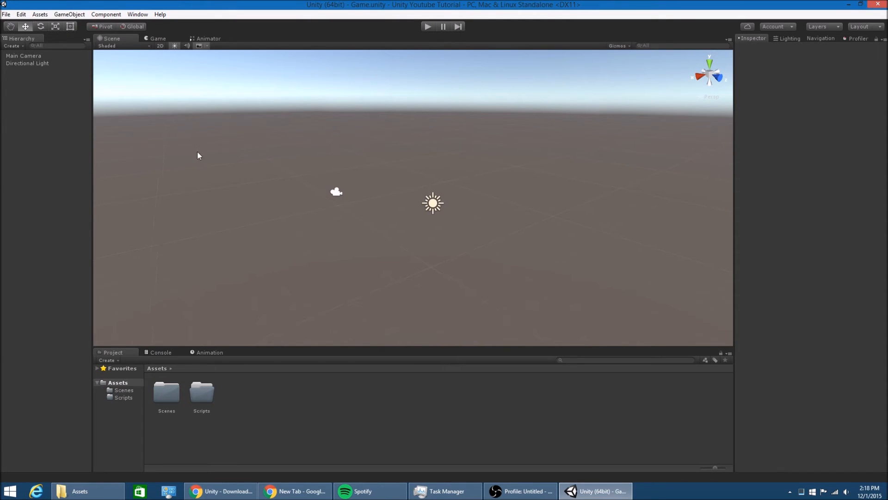
# Examine the Inspector properties of the Main Camera and the Directional Light, ending with the Main Camera selected
pyautogui.click(19, 56)
pyautogui.click(21, 64)
pyautogui.click(20, 56)
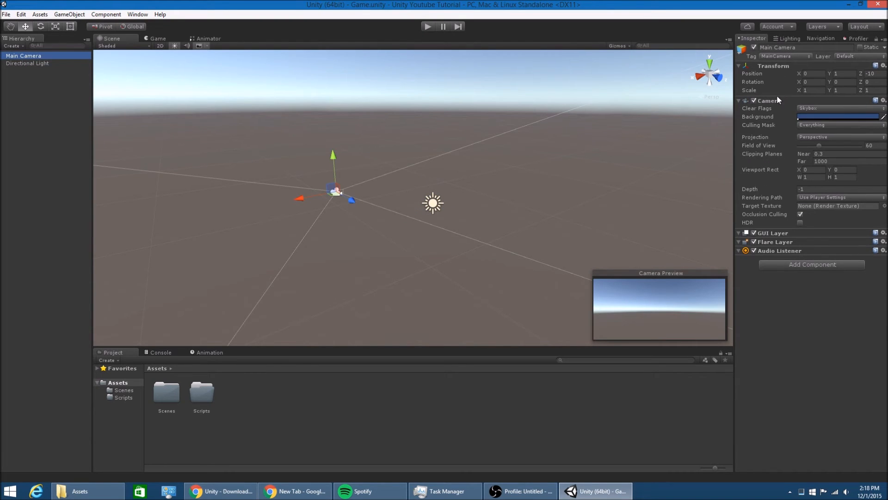
pyautogui.click(33, 89)
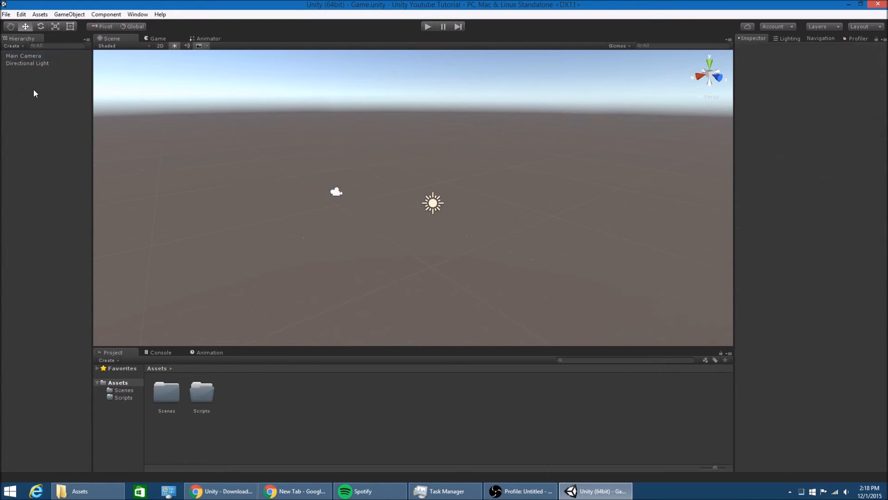
pyautogui.click(34, 55)
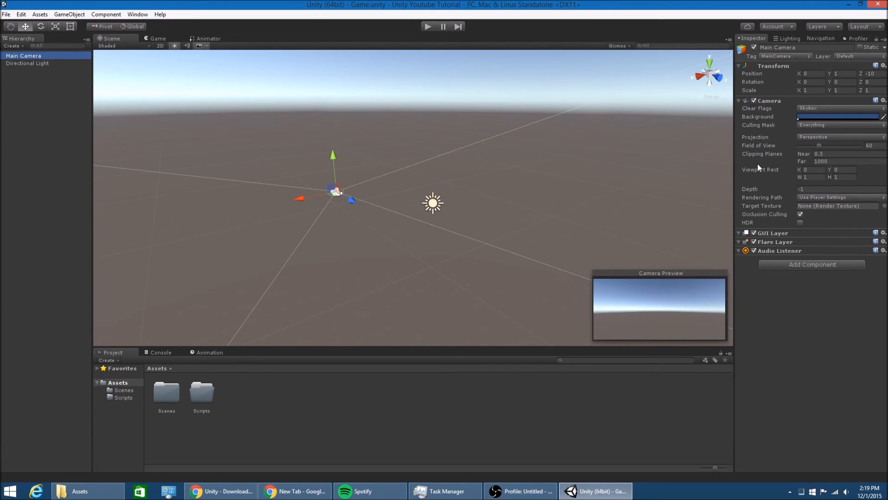
# Toggle the Main Camera's Camera component off and back on, and inspect the Directional Light's properties
pyautogui.click(755, 101)
pyautogui.click(754, 101)
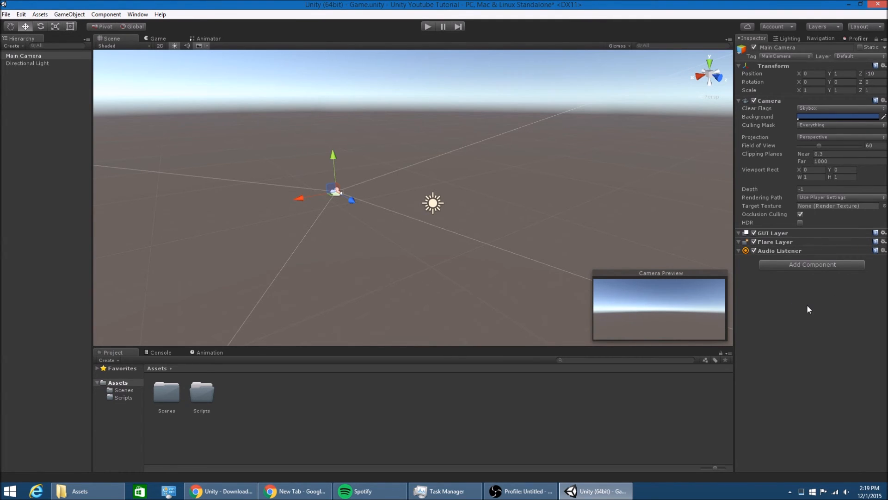
pyautogui.click(42, 63)
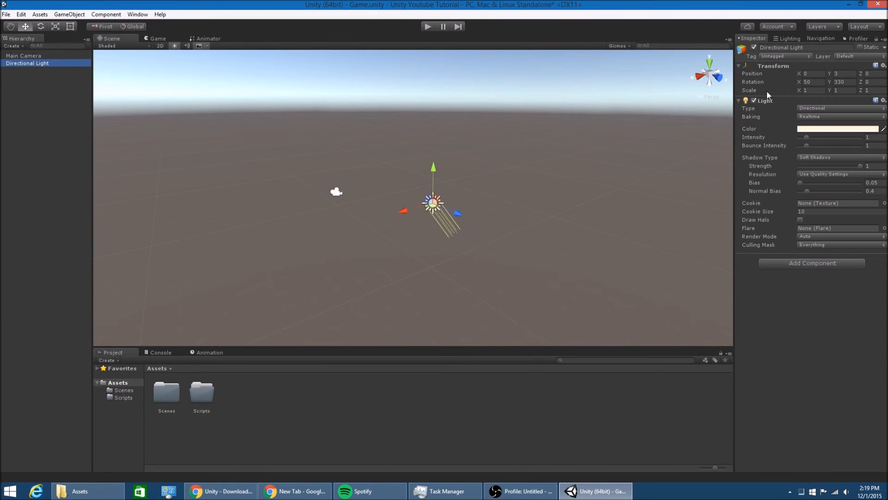
pyautogui.click(75, 161)
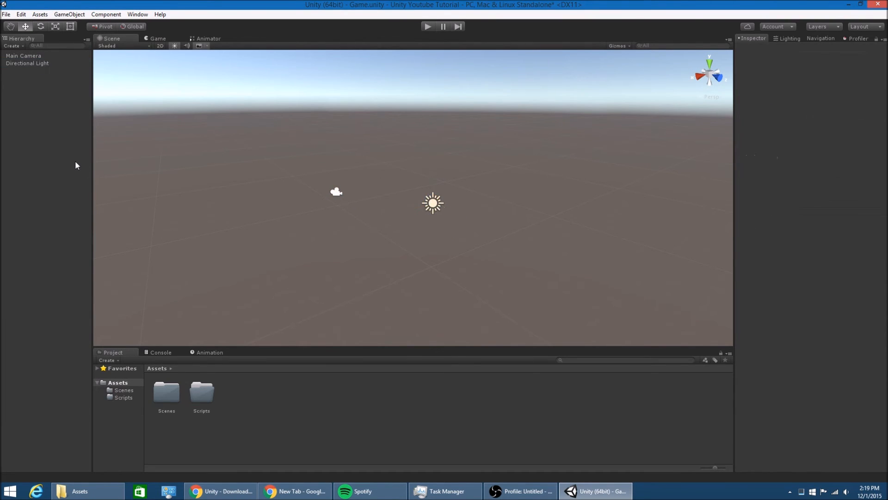
# Look through the 3D object types in the Hierarchy and create an empty game object
pyautogui.rightClick(75, 161)
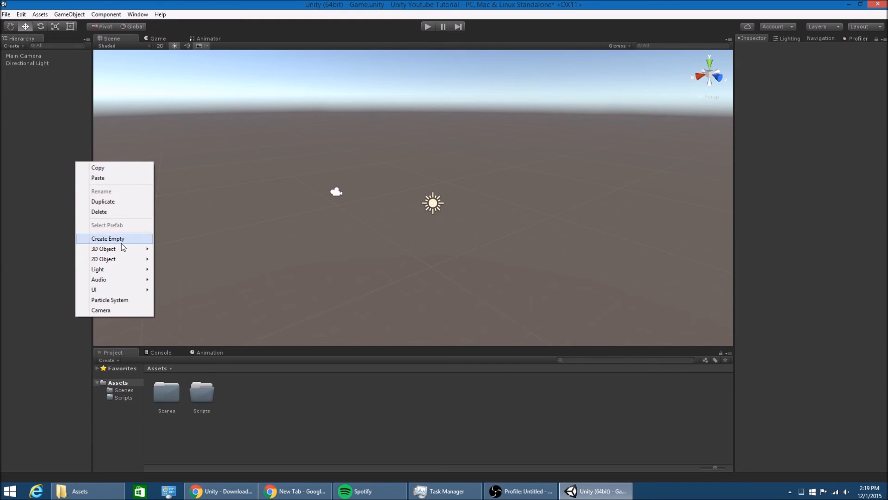
pyautogui.moveTo(124, 251)
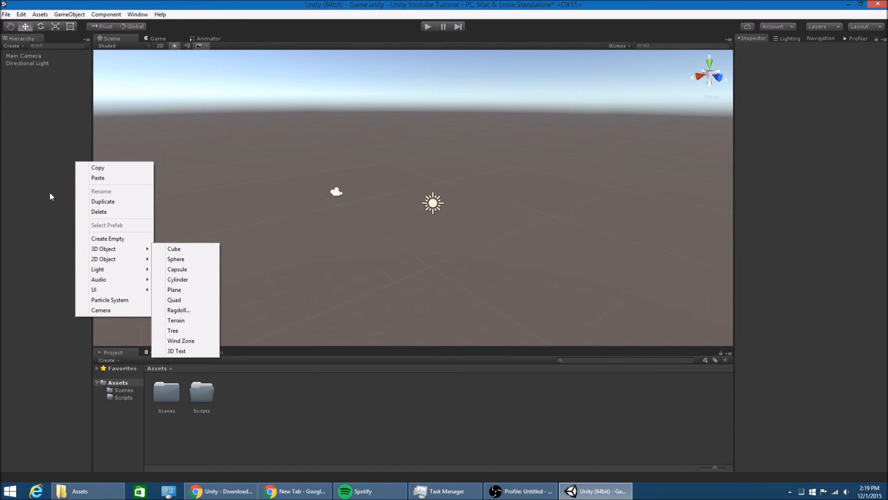
pyautogui.rightClick(37, 119)
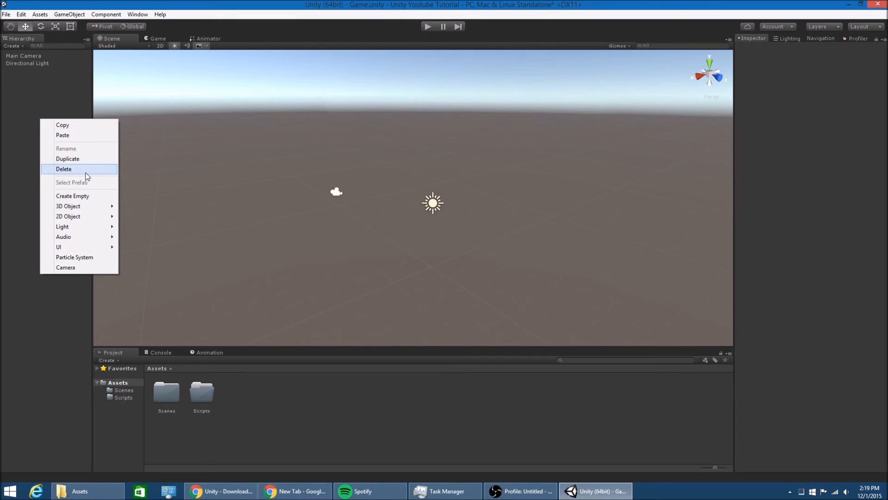
pyautogui.click(81, 196)
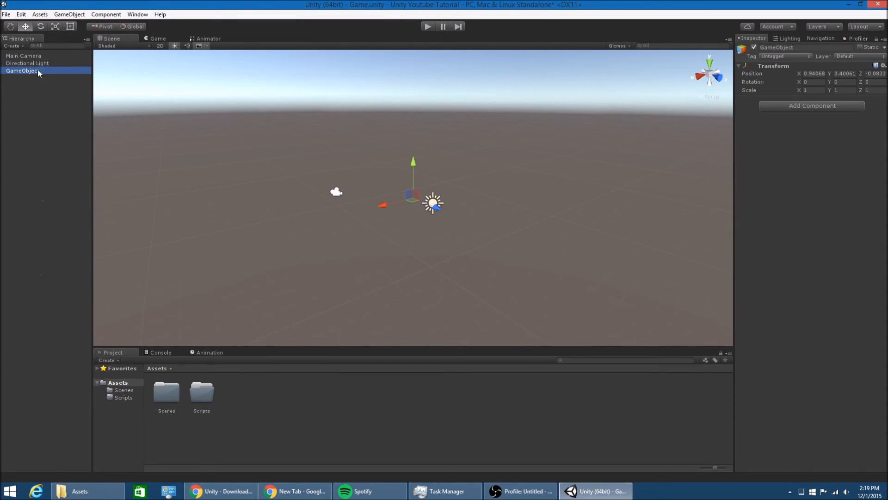
# Clear the component search, browse the Effects components for the empty GameObject, and delete the object
pyautogui.click(798, 108)
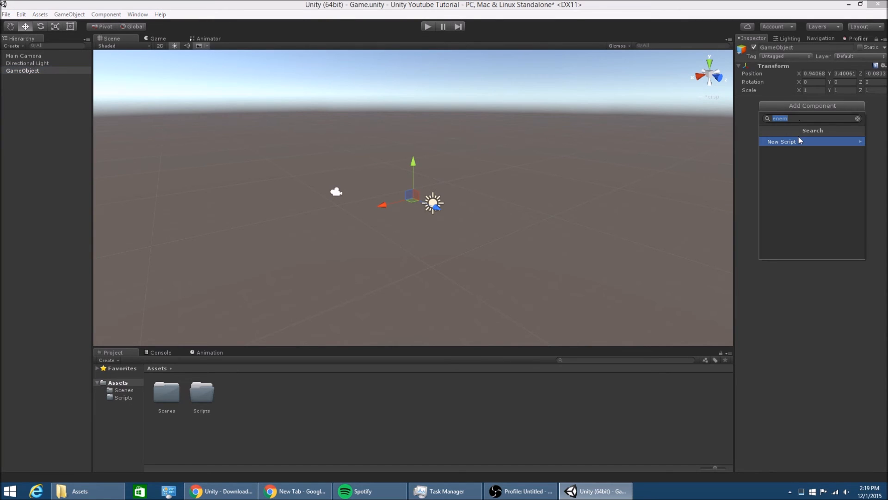
pyautogui.click(858, 118)
pyautogui.click(782, 160)
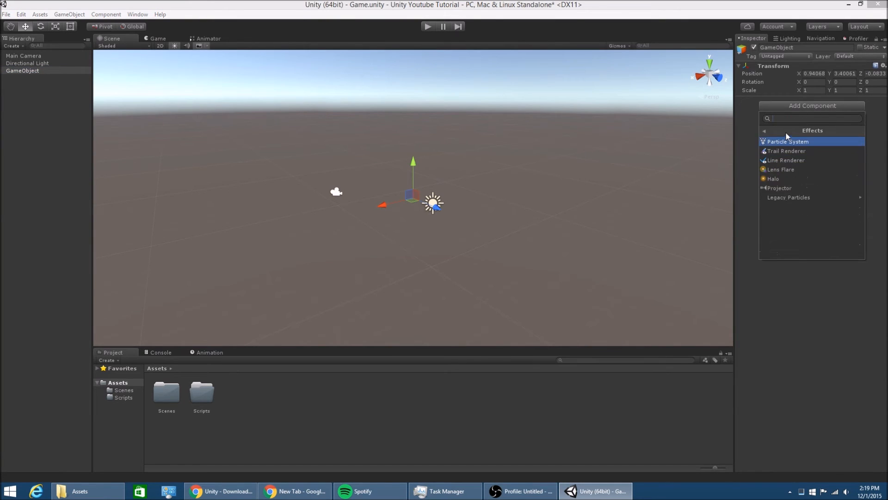
pyautogui.click(65, 71)
pyautogui.press('Delete')
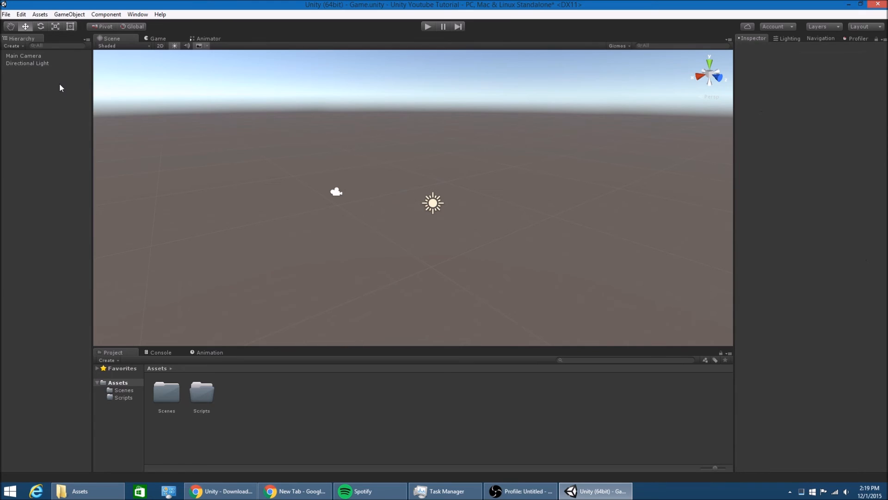
# Create a 3D cube in the scene
pyautogui.rightClick(59, 83)
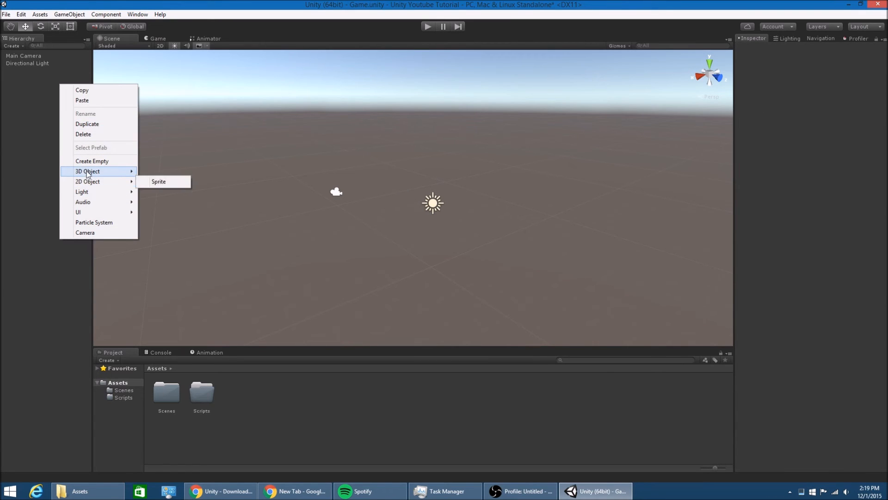
pyautogui.moveTo(87, 176)
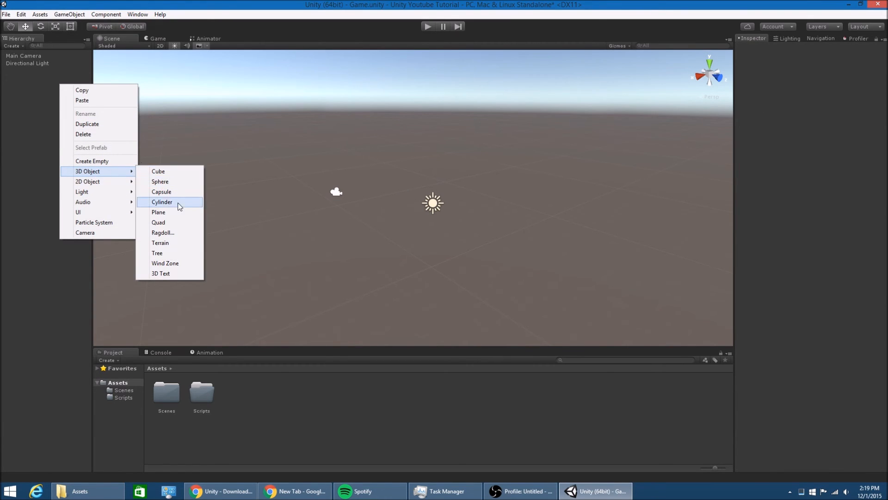
pyautogui.click(160, 171)
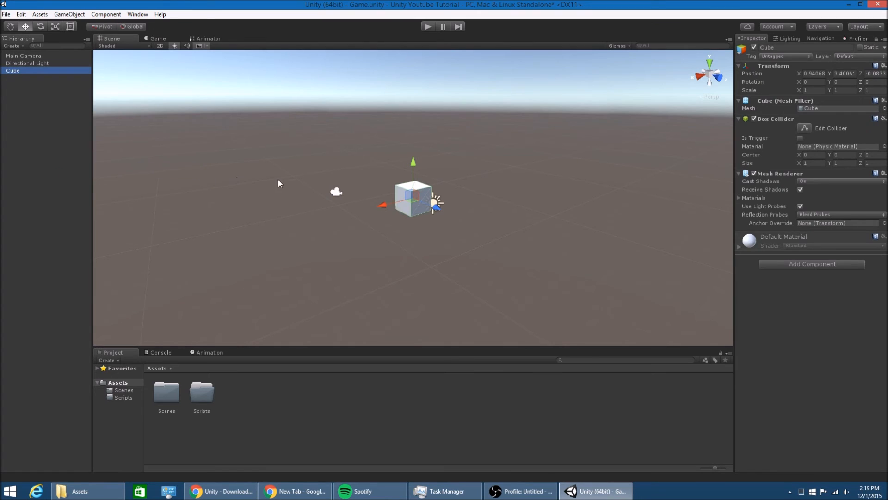
# Create a sphere, move it along the X axis, and undo the move and both new objects
pyautogui.rightClick(28, 91)
pyautogui.moveTo(64, 180)
pyautogui.click(128, 188)
pyautogui.moveTo(382, 204); pyautogui.dragTo(348, 210)
pyautogui.hotkey('ctrl', 'z')
pyautogui.hotkey('ctrl', 'z')
pyautogui.hotkey('ctrl', 'z')
# Look through the 2D and light object types, create a directional light, and undo it
pyautogui.rightClick(63, 161)
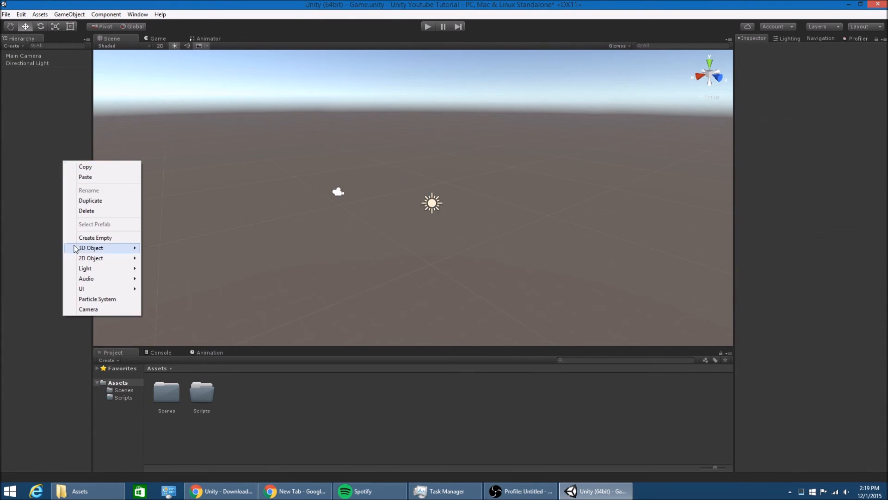
pyautogui.moveTo(102, 258)
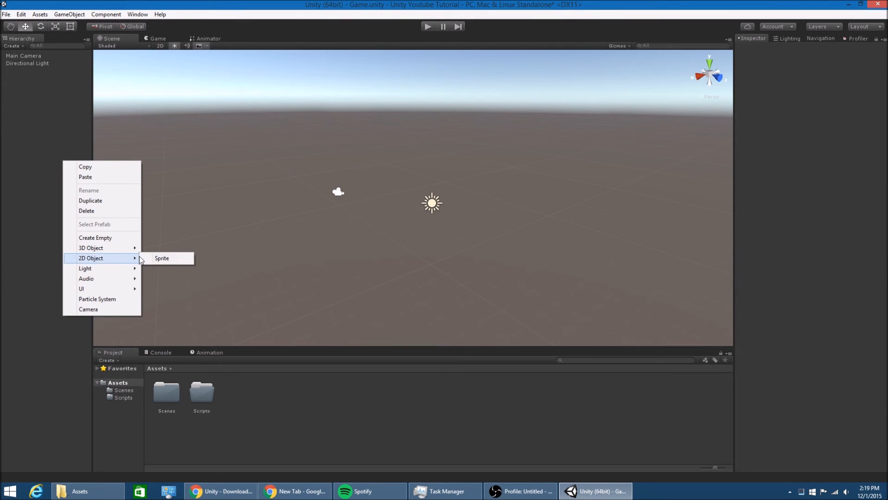
pyautogui.moveTo(127, 271)
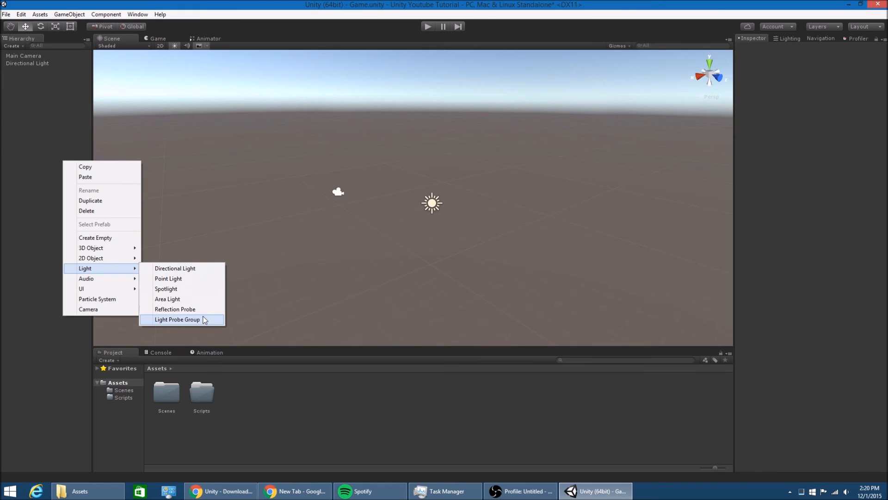
pyautogui.click(202, 269)
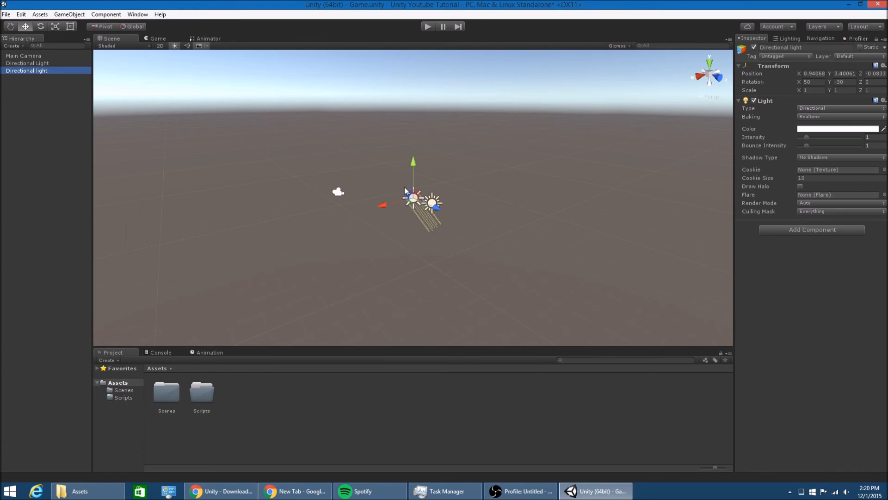
pyautogui.hotkey('ctrl', 'z')
# Create a point light, try to move it in the scene, and undo the changes
pyautogui.rightClick(48, 107)
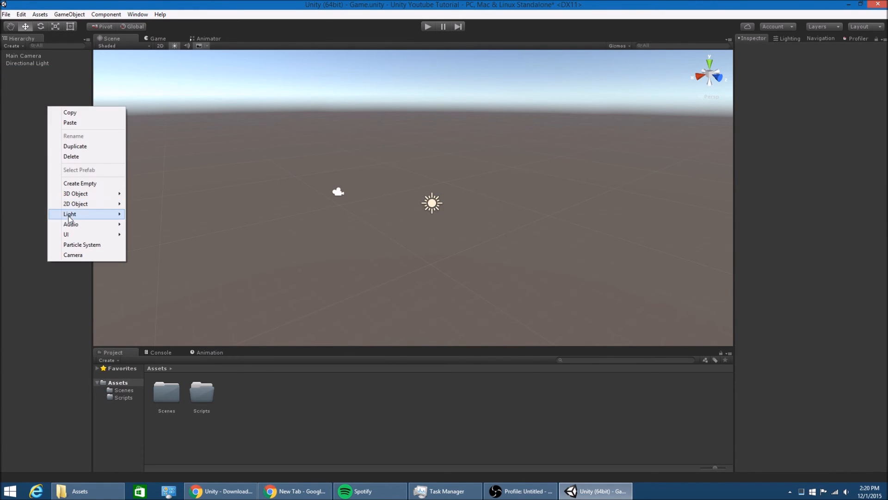
pyautogui.moveTo(71, 215)
pyautogui.click(167, 226)
pyautogui.moveTo(414, 163); pyautogui.dragTo(435, 162)
pyautogui.scroll(1, 434, 162)
pyautogui.hotkey('ctrl', 'z')
pyautogui.hotkey('ctrl', 'z')
# Create a spotlight, inspect it in the scene, and undo its creation
pyautogui.rightClick(45, 126)
pyautogui.moveTo(82, 235)
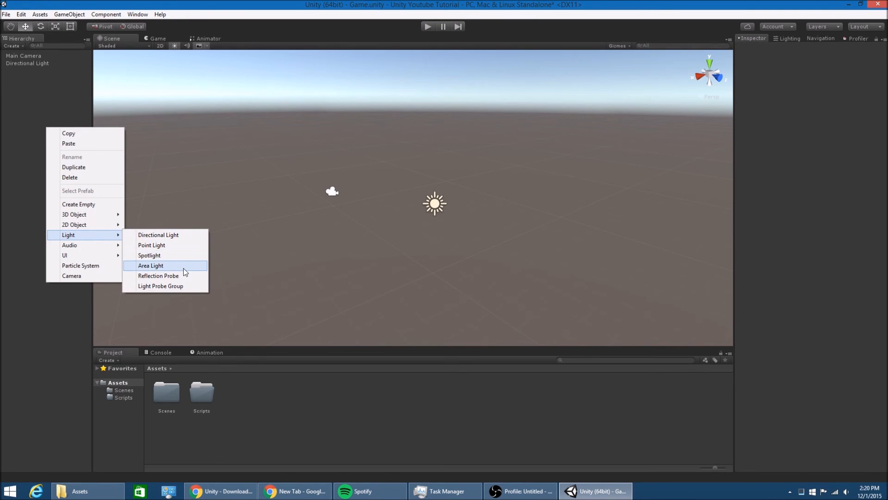
pyautogui.click(180, 257)
pyautogui.moveTo(388, 187); pyautogui.dragTo(355, 195, button='middle')
pyautogui.moveTo(355, 195); pyautogui.dragTo(340, 185, button='right')
pyautogui.press('s')
pyautogui.hotkey('ctrl', 'z')
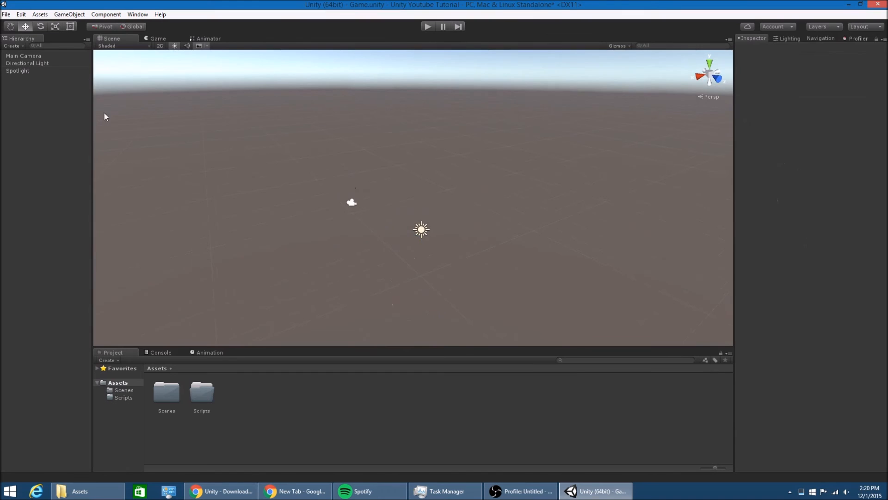
# Create an area light, inspect it in the scene, and delete it
pyautogui.rightClick(38, 124)
pyautogui.moveTo(84, 235)
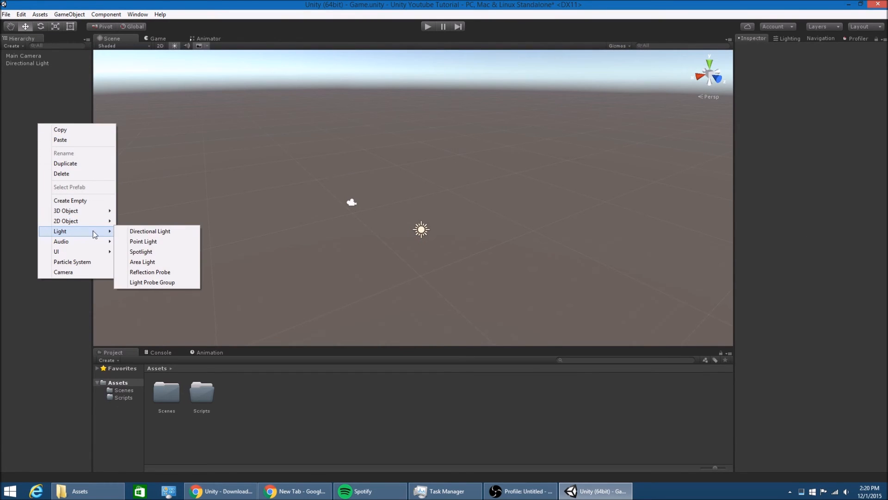
pyautogui.click(173, 261)
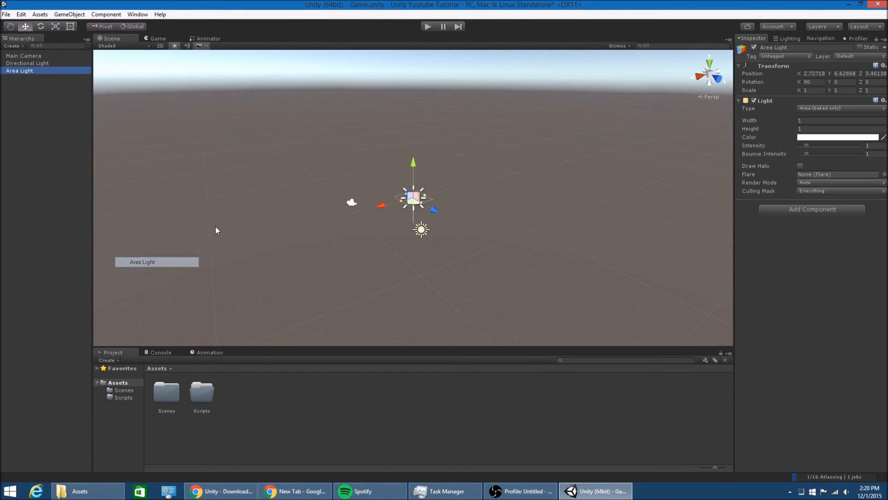
pyautogui.moveTo(262, 221); pyautogui.dragTo(284, 194, button='middle')
pyautogui.press('Delete')
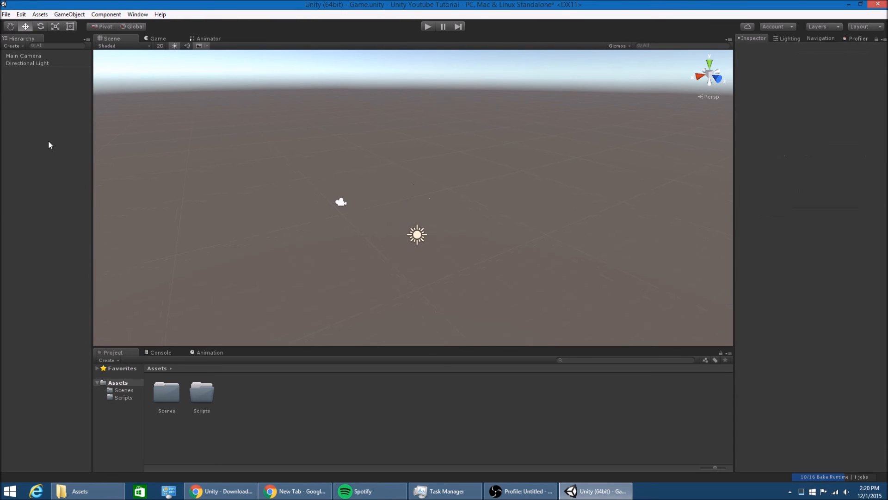
# Create a reflection probe, inspect it in the scene, and delete it
pyautogui.rightClick(48, 140)
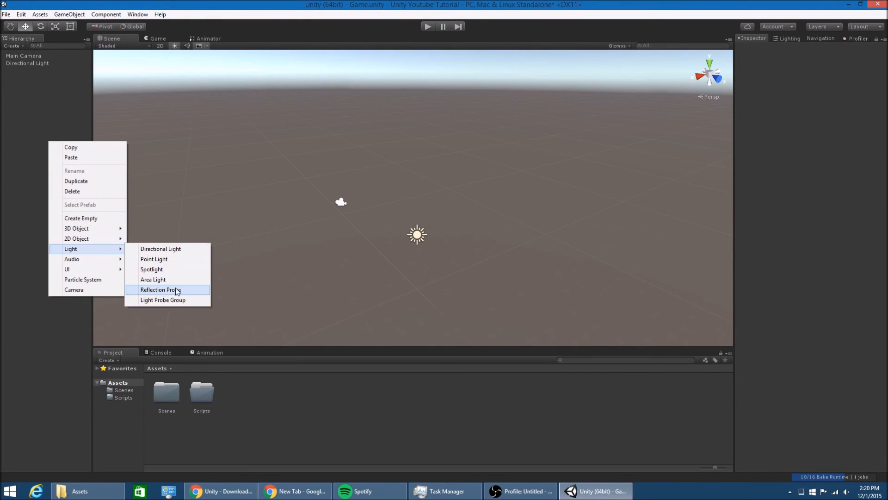
pyautogui.click(177, 290)
pyautogui.moveTo(374, 204); pyautogui.dragTo(388, 199, button='middle')
pyautogui.press('Delete')
# Try out a light probe group in the scene
pyautogui.rightClick(88, 149)
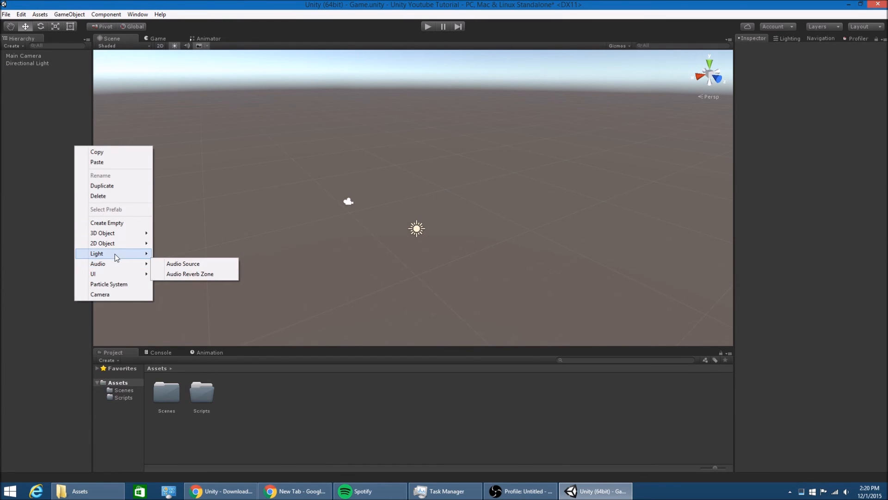
pyautogui.click(189, 304)
pyautogui.scroll(2, 280, 230)
# Add an empty GameObject to the scene
pyautogui.rightClick(52, 185)
pyautogui.click(79, 233)
pyautogui.hotkey('ctrl', 'shift', 'n')
# Look through the audio, UI, particle system and camera options for new scene objects
pyautogui.click(85, 284)
pyautogui.click(145, 353)
pyautogui.click(111, 352)
pyautogui.rightClick(50, 253)
pyautogui.moveTo(80, 370)
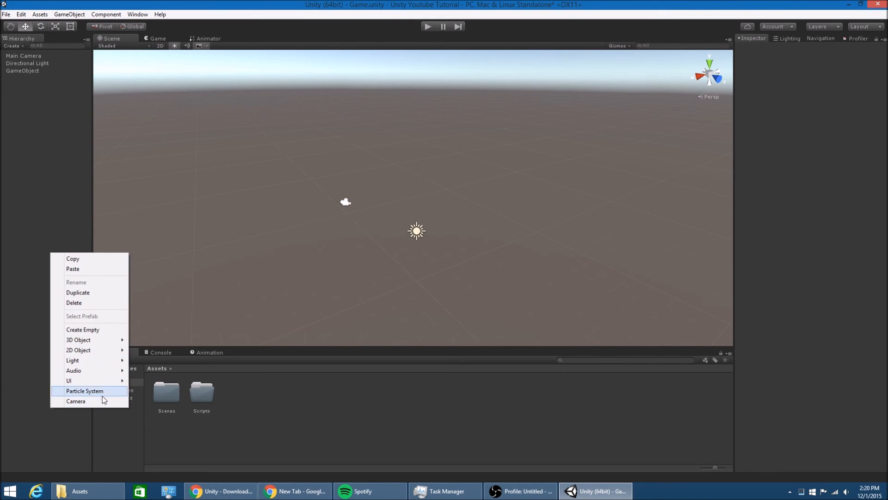
pyautogui.click(40, 409)
pyautogui.keyDown('alt'); pyautogui.moveTo(301, 118); pyautogui.dragTo(305, 85); pyautogui.keyUp('alt')
# Examine the file and editing commands and the asset creation options, including the shader types
pyautogui.click(6, 15)
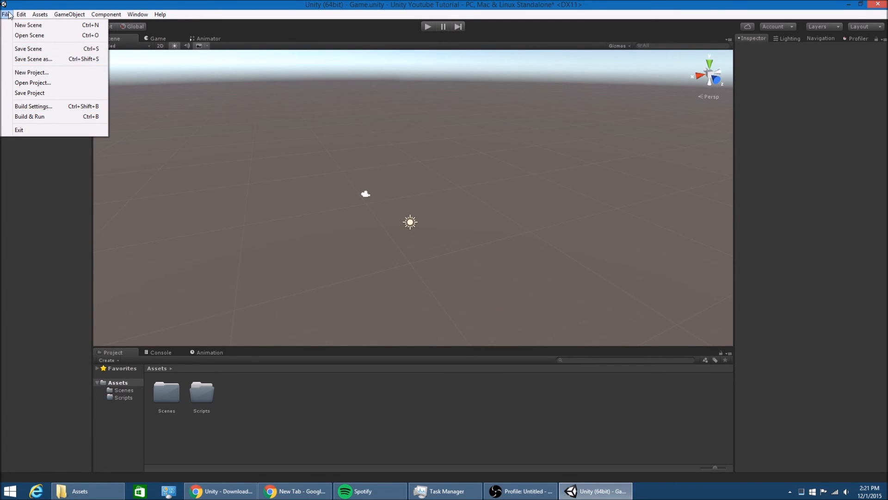
pyautogui.moveTo(20, 18)
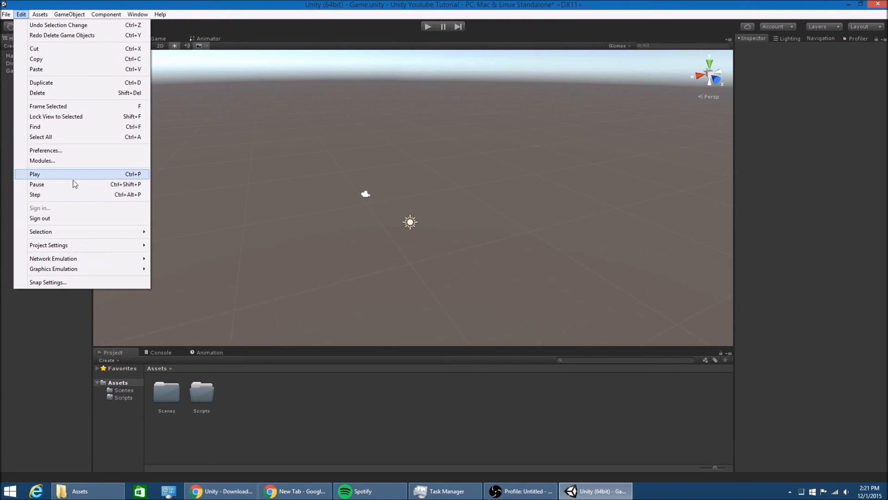
pyautogui.moveTo(58, 18)
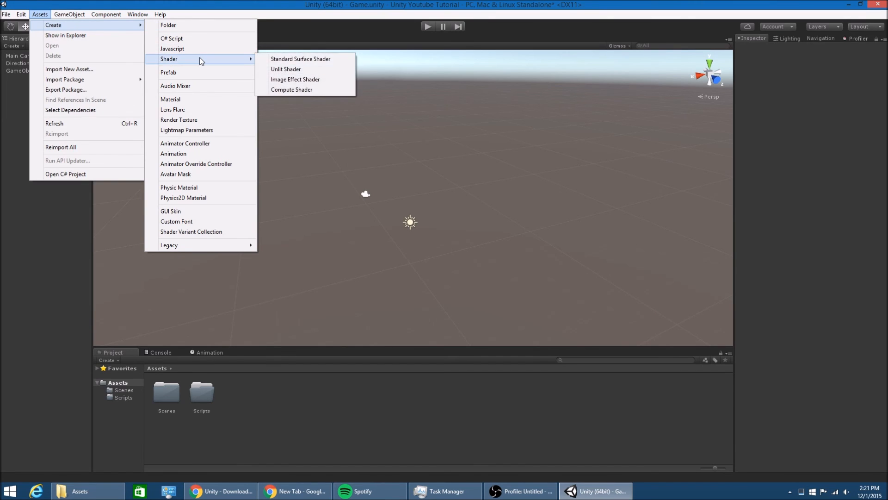
# Examine the asset types that can be created in the Assets folder and the packages available for import
pyautogui.rightClick(248, 403)
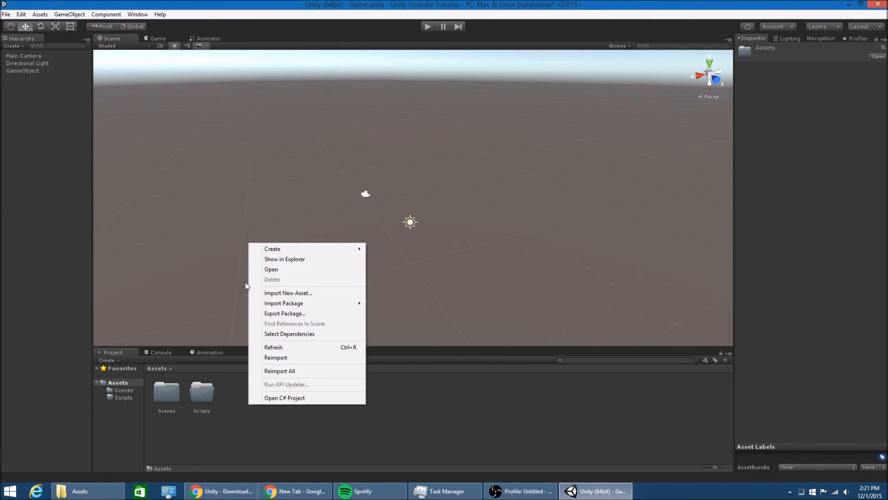
pyautogui.moveTo(272, 250)
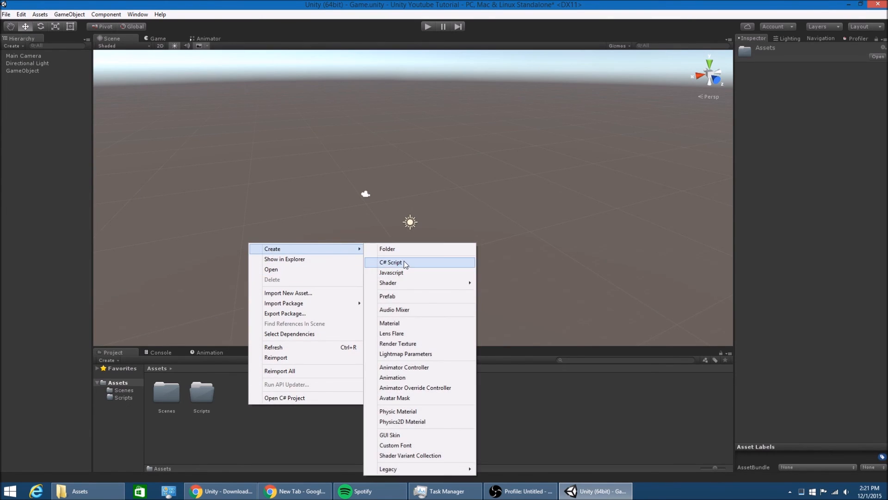
pyautogui.moveTo(421, 286)
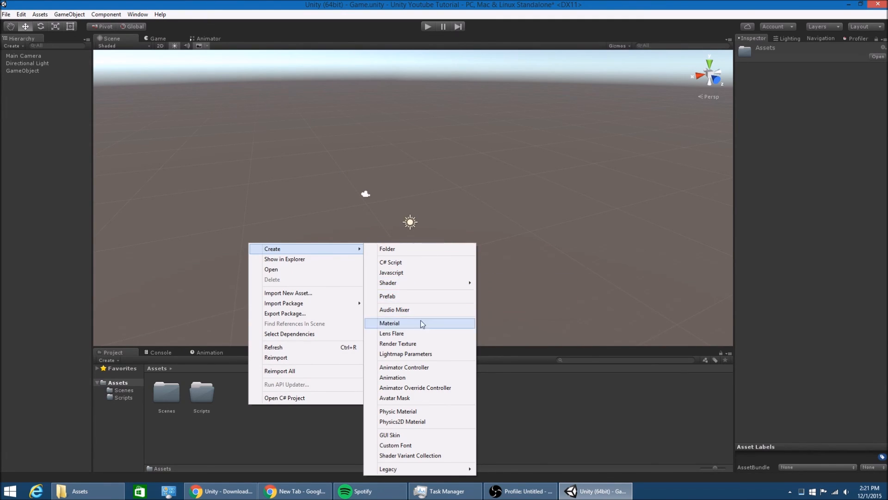
pyautogui.rightClick(509, 435)
pyautogui.moveTo(588, 333)
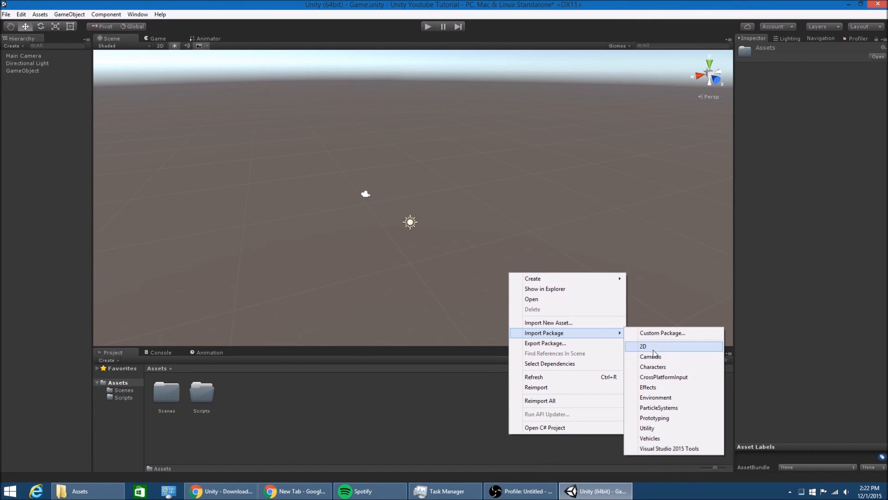
pyautogui.click(526, 428)
# Compare the main GameObject commands with the Hierarchy's object creation options
pyautogui.click(70, 15)
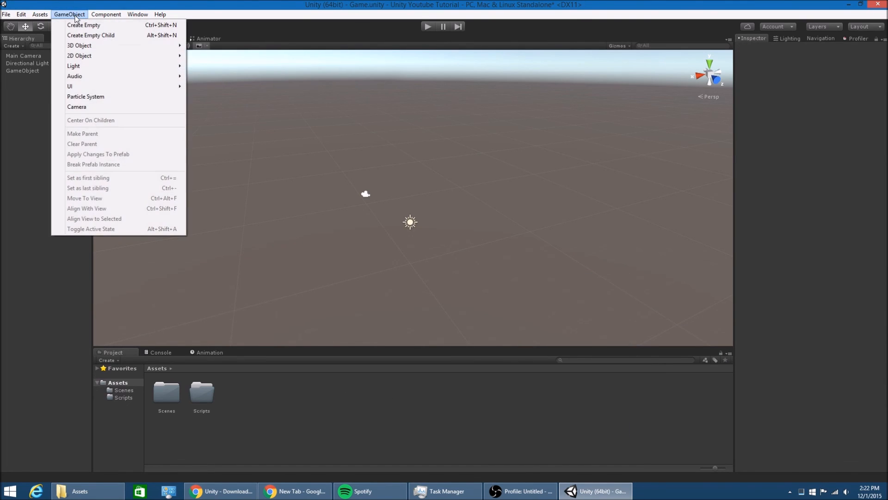
pyautogui.rightClick(9, 93)
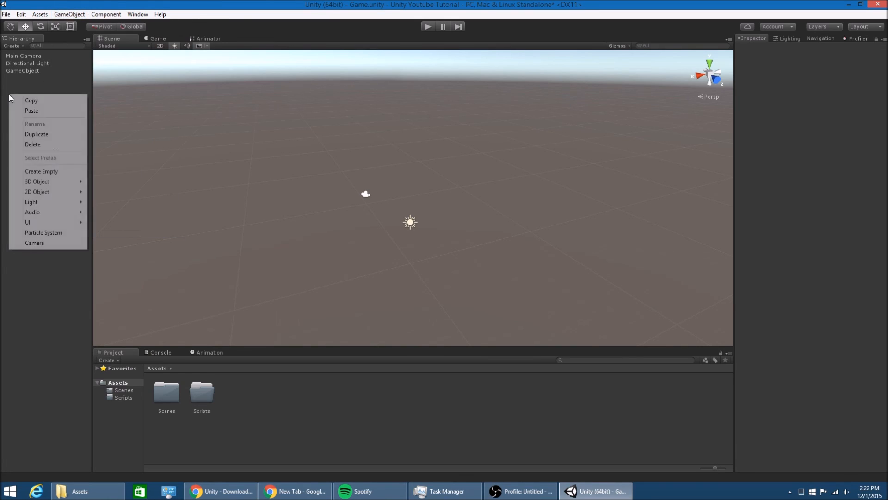
pyautogui.click(69, 15)
pyautogui.click(106, 15)
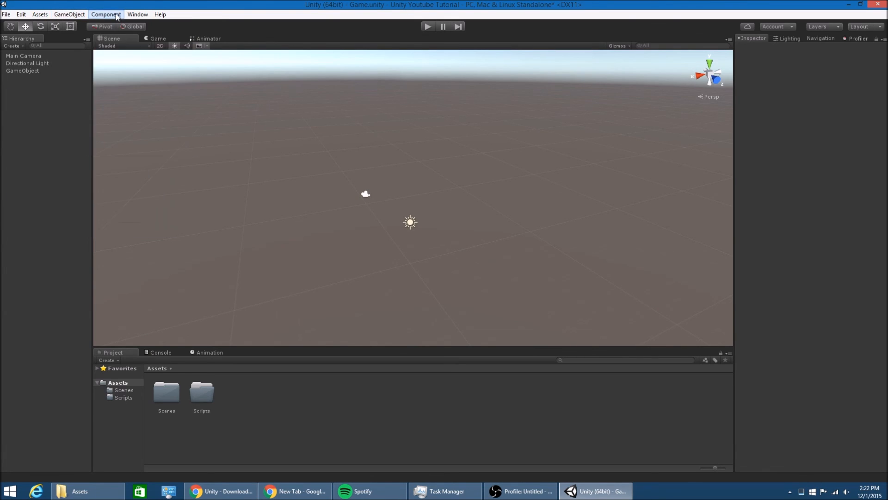
pyautogui.click(111, 16)
# Select the empty GameObject and compare its Add Component choices with the main Component commands
pyautogui.click(18, 70)
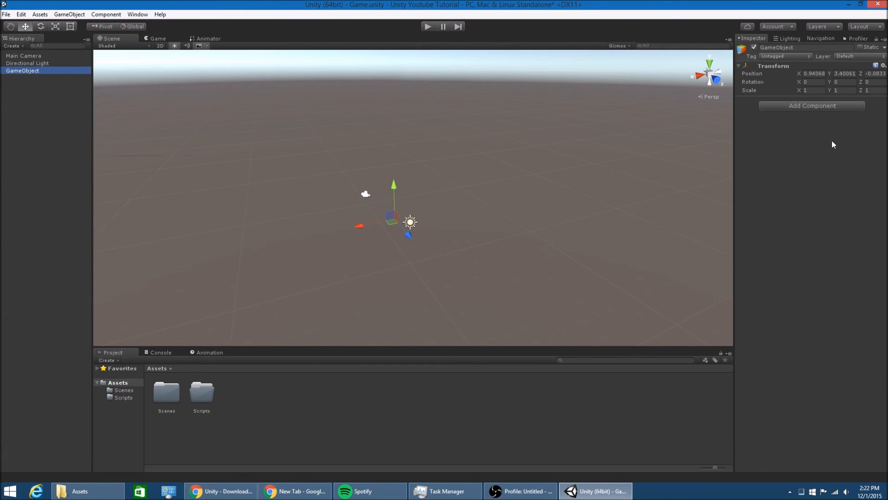
pyautogui.click(811, 105)
pyautogui.click(106, 15)
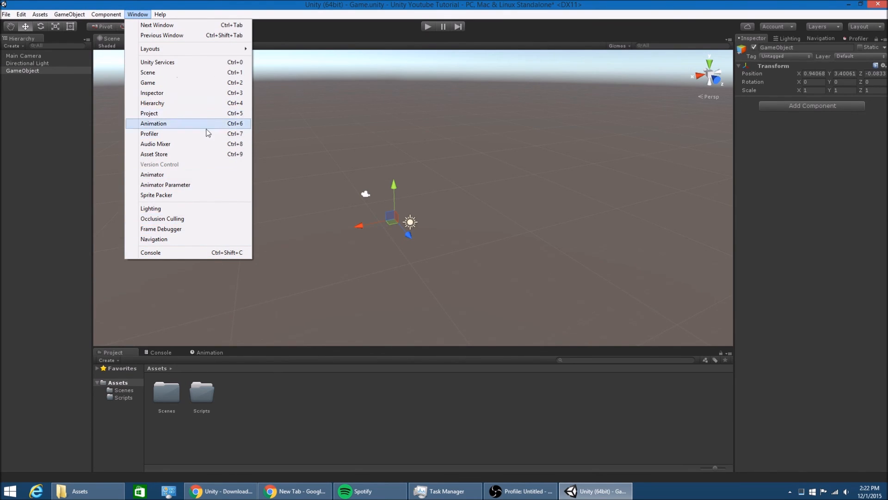
# Open the Unity Services window, try moving and resizing it, and close it
pyautogui.click(169, 62)
pyautogui.moveTo(861, 38); pyautogui.dragTo(385, 28)
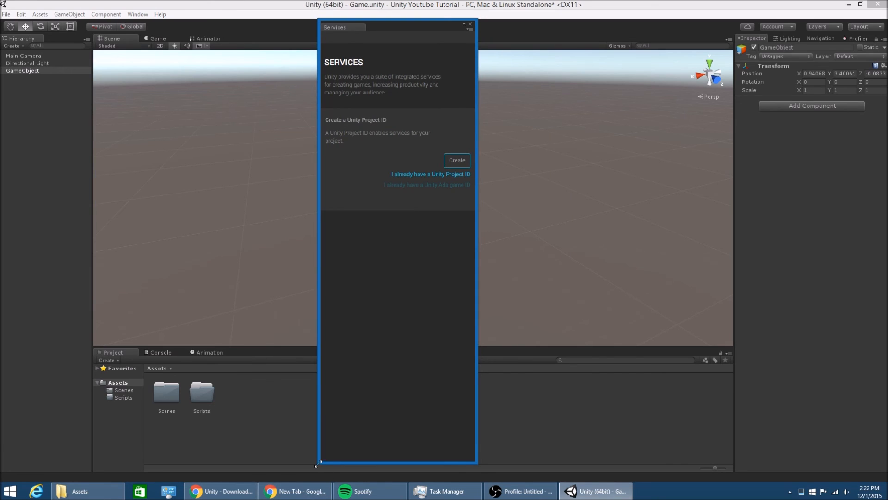
pyautogui.moveTo(319, 462); pyautogui.dragTo(91, 236)
pyautogui.moveTo(193, 40); pyautogui.dragTo(283, 88)
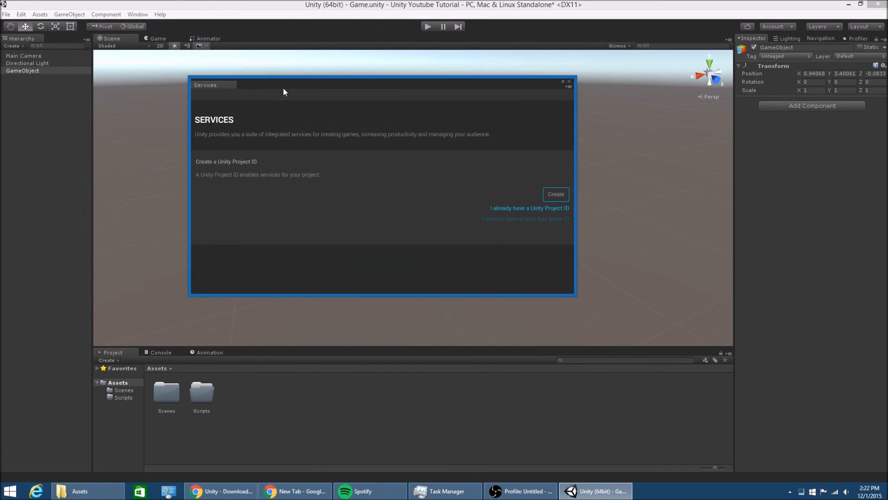
pyautogui.moveTo(214, 82); pyautogui.dragTo(252, 116)
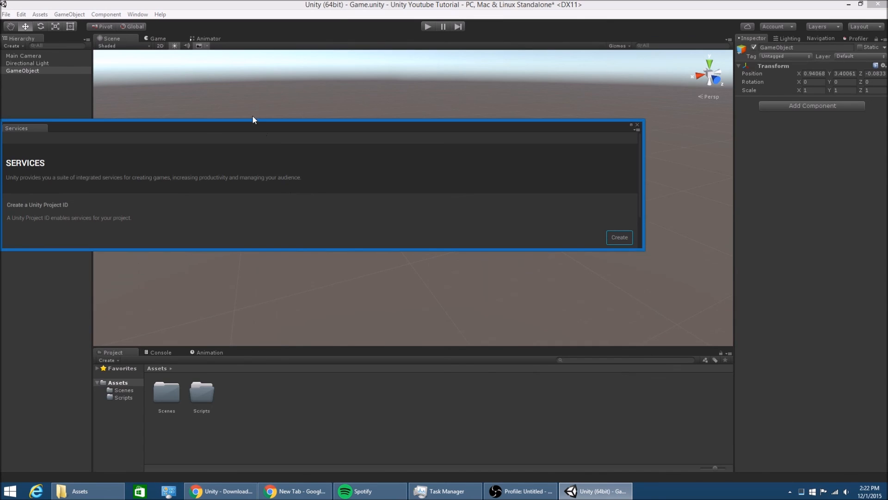
pyautogui.click(103, 100)
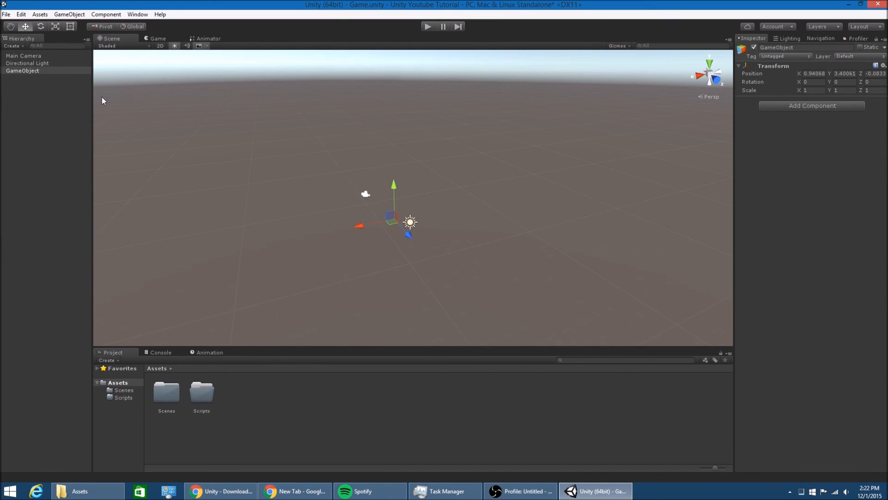
# Open the Scripting Reference from Unity's help resources in the browser and return to Unity
pyautogui.click(162, 14)
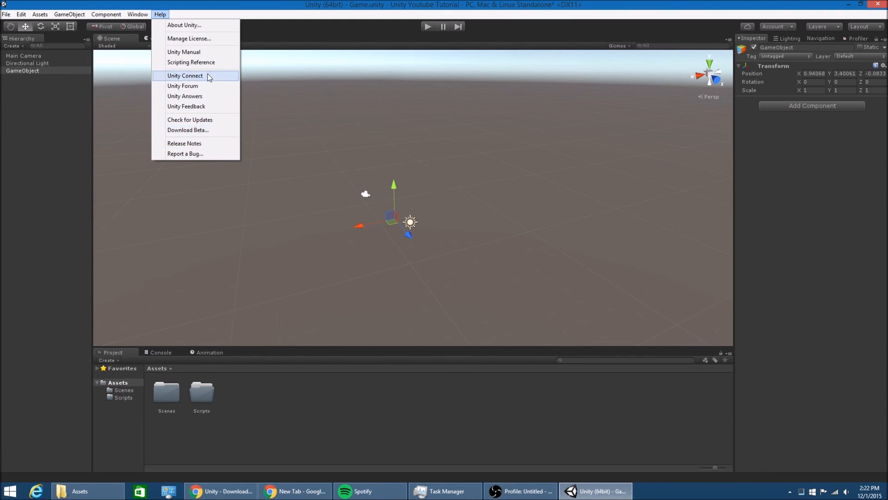
pyautogui.click(160, 13)
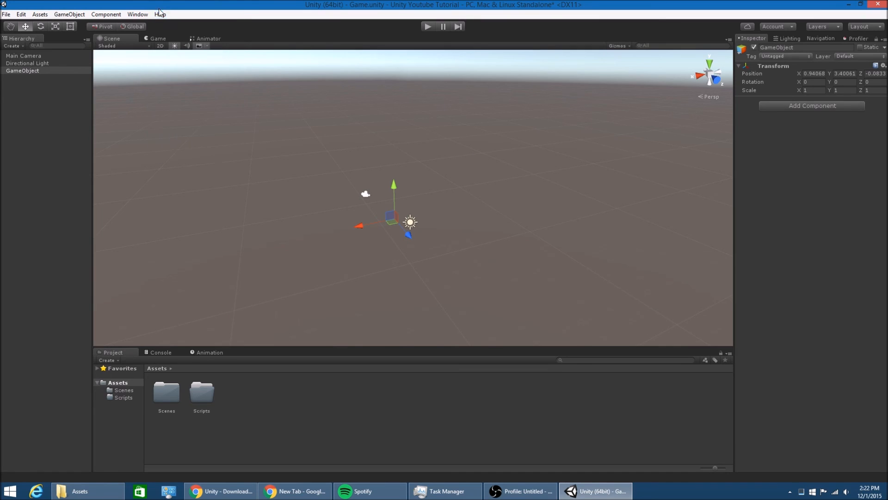
pyautogui.click(162, 13)
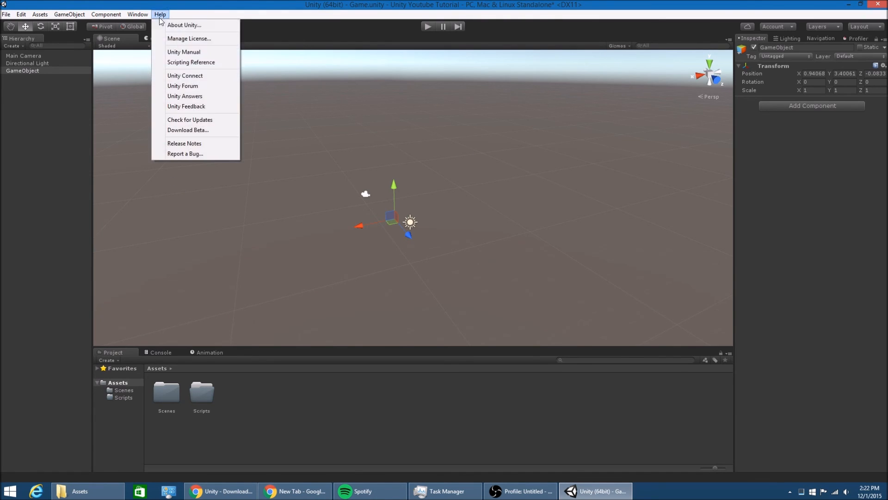
pyautogui.click(166, 60)
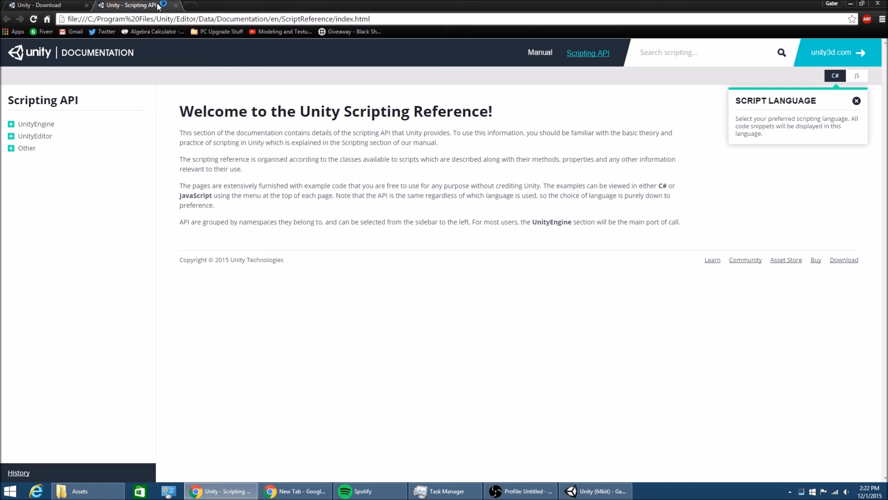
pyautogui.click(568, 492)
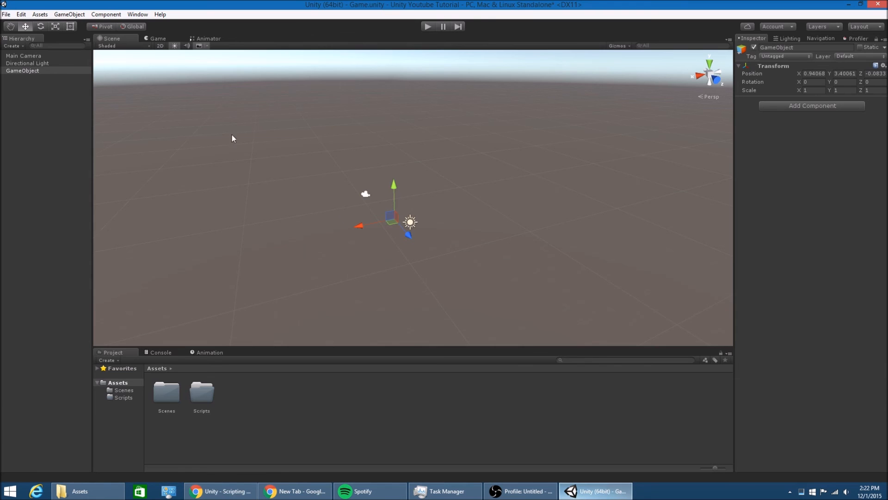
# Switch to the Scripting Reference in Chrome, return to Unity, and deselect the GameObject
pyautogui.click(160, 14)
pyautogui.click(222, 491)
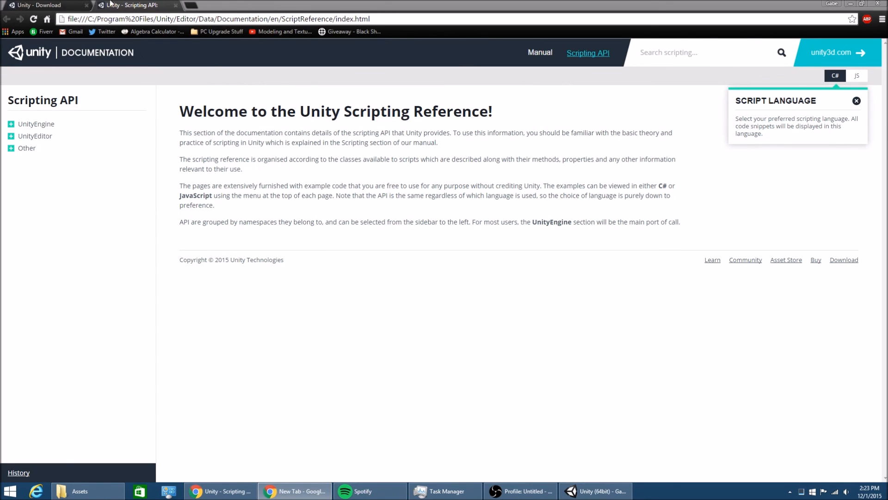
pyautogui.click(596, 491)
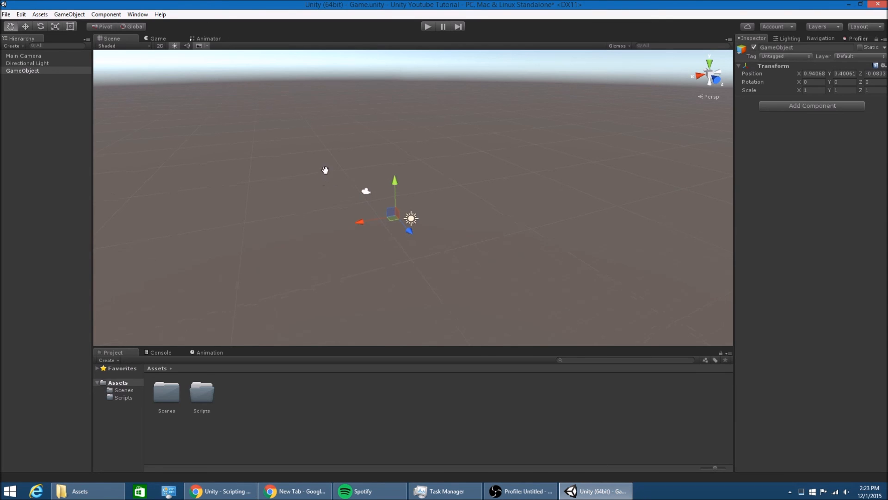
pyautogui.click(295, 153)
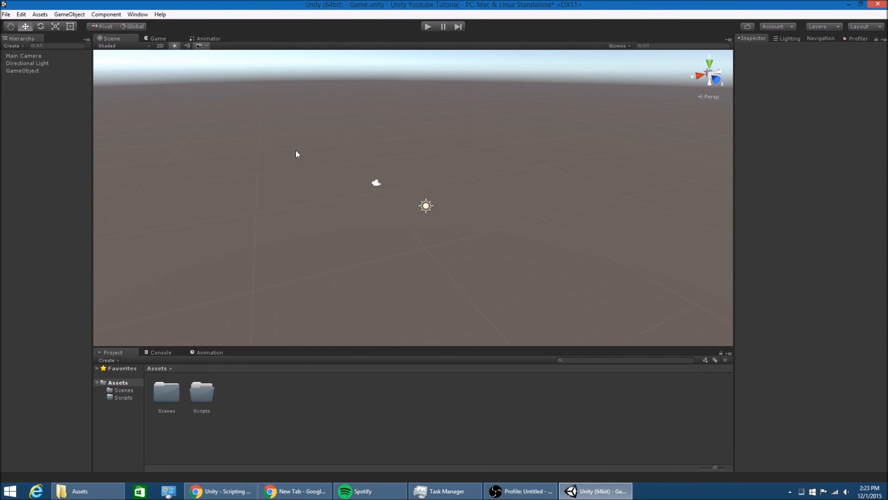